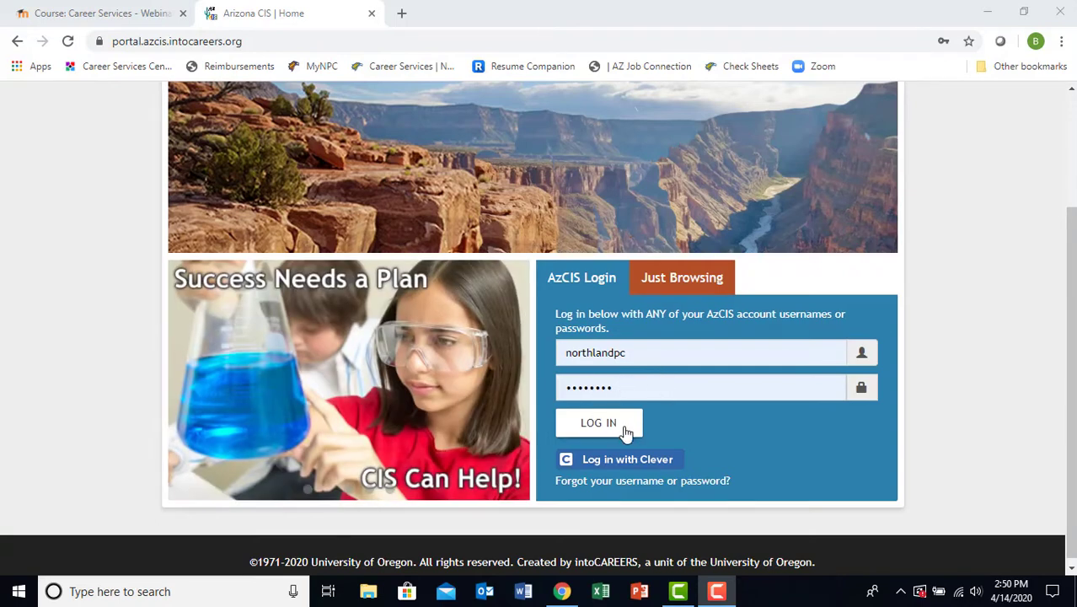
Log in to the AzCIS portal with the account username and password already filled in
left_click(622, 425)
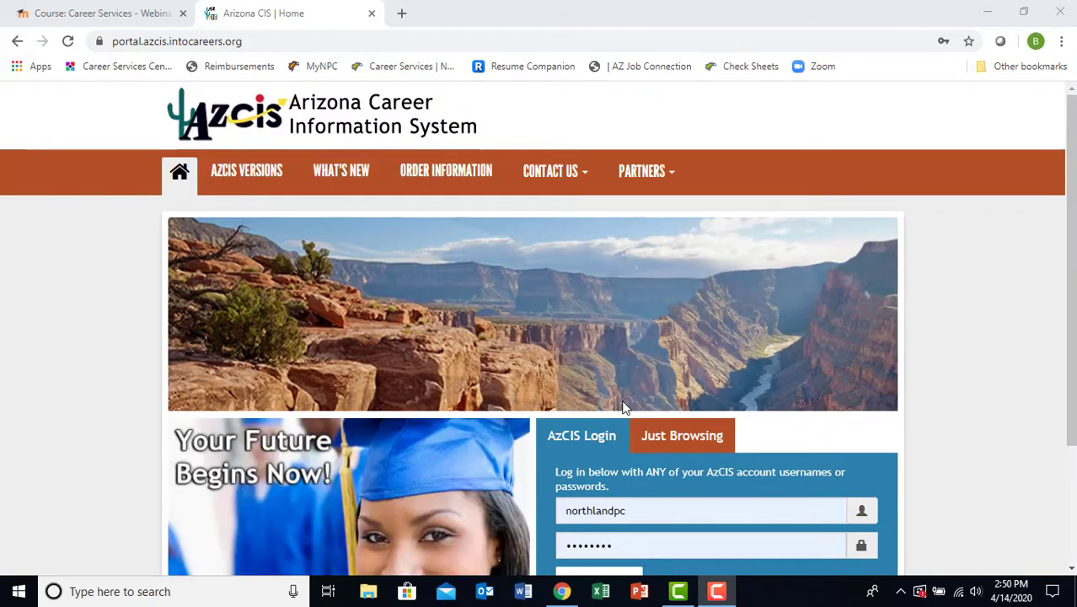
scroll(624, 410, "down", 2)
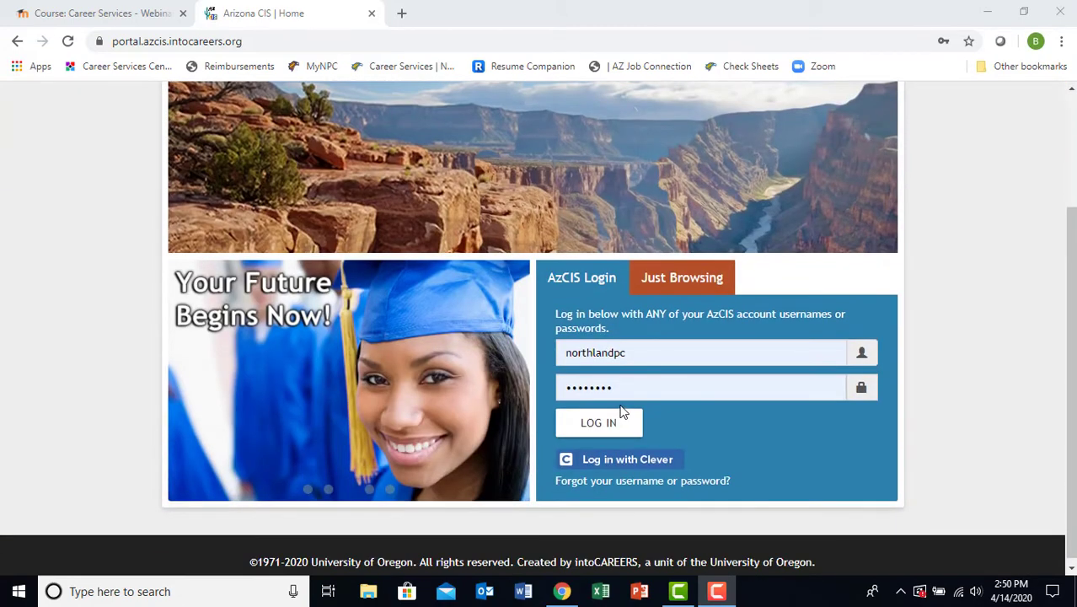
left_click(621, 413)
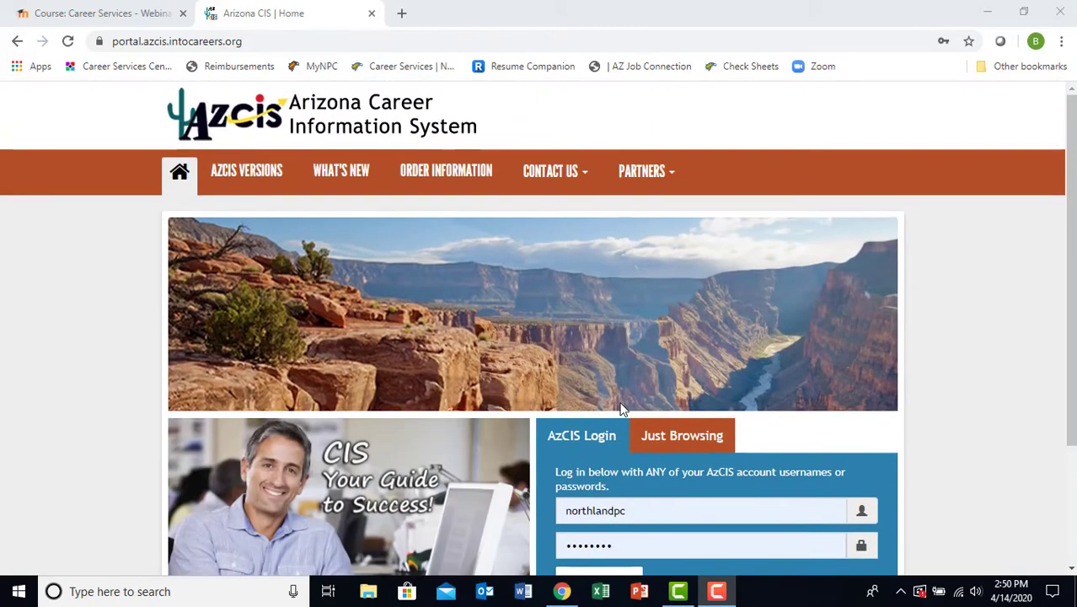
scroll(621, 410, "down", 2)
left_click(613, 422)
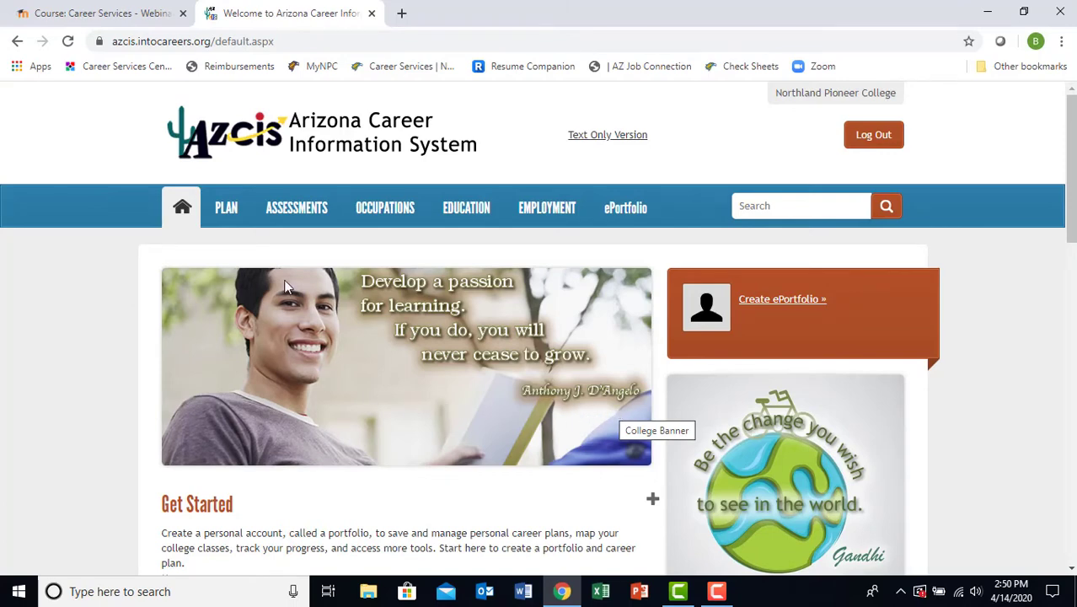
Open the Work Importance Locator assessment and start placing its cards
mouse_move(308, 215)
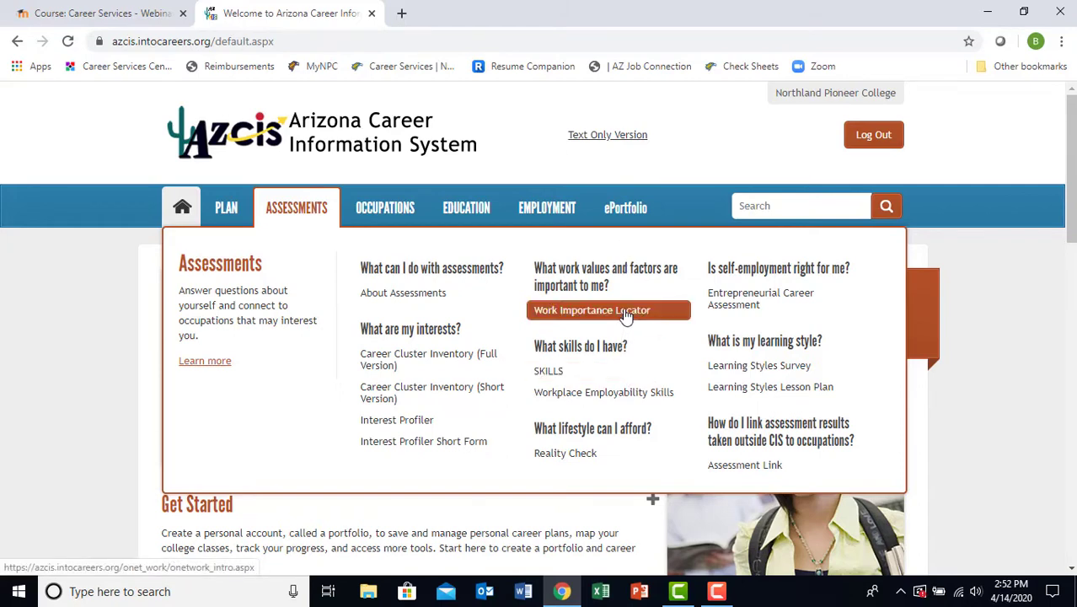
left_click(626, 312)
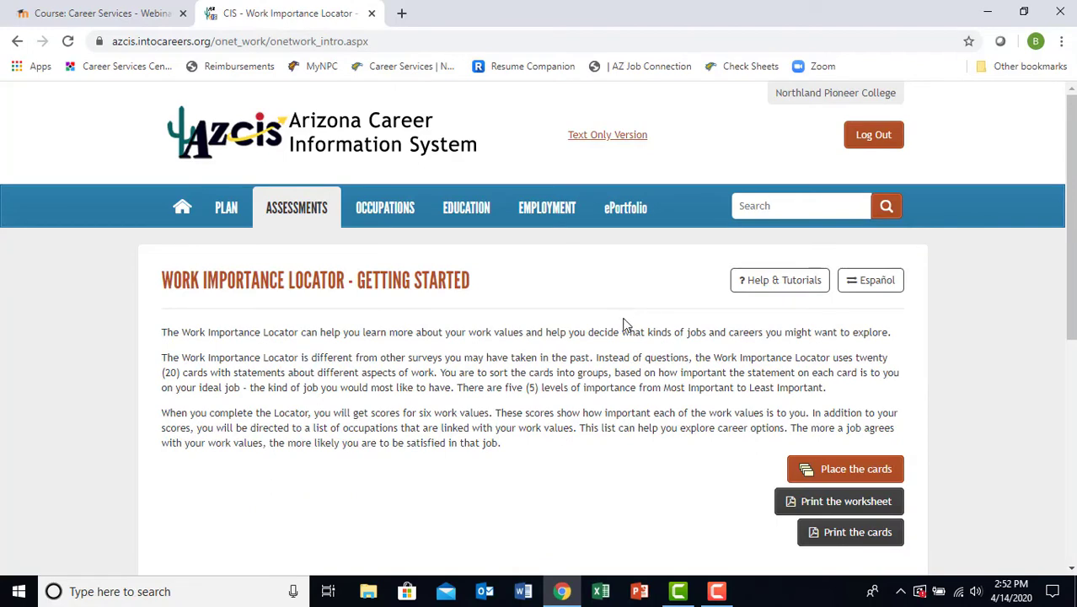
scroll(624, 320, "down", 1)
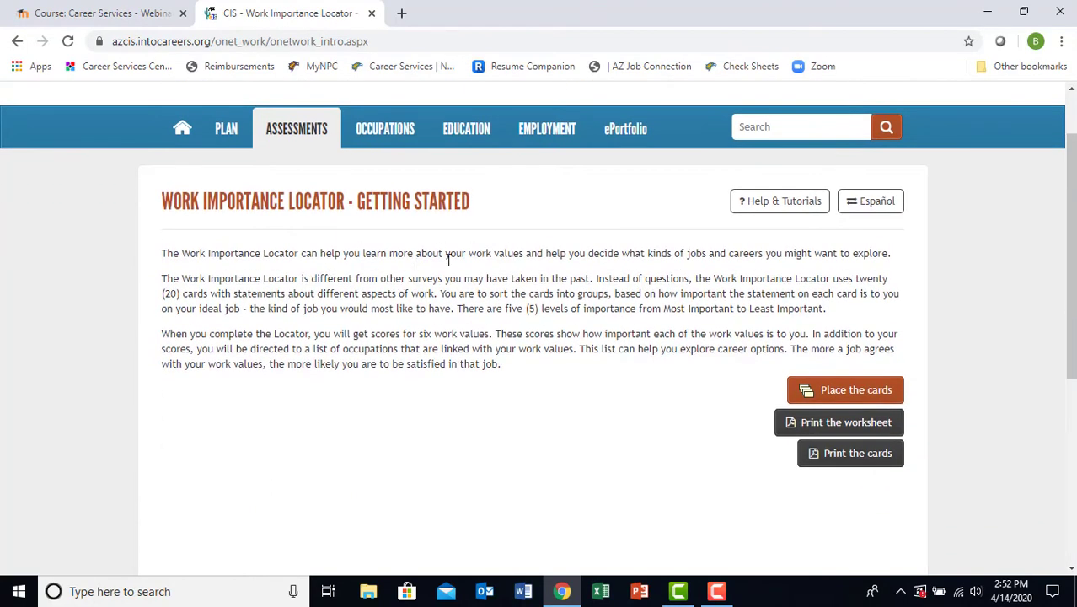
scroll(478, 330, "down", 1)
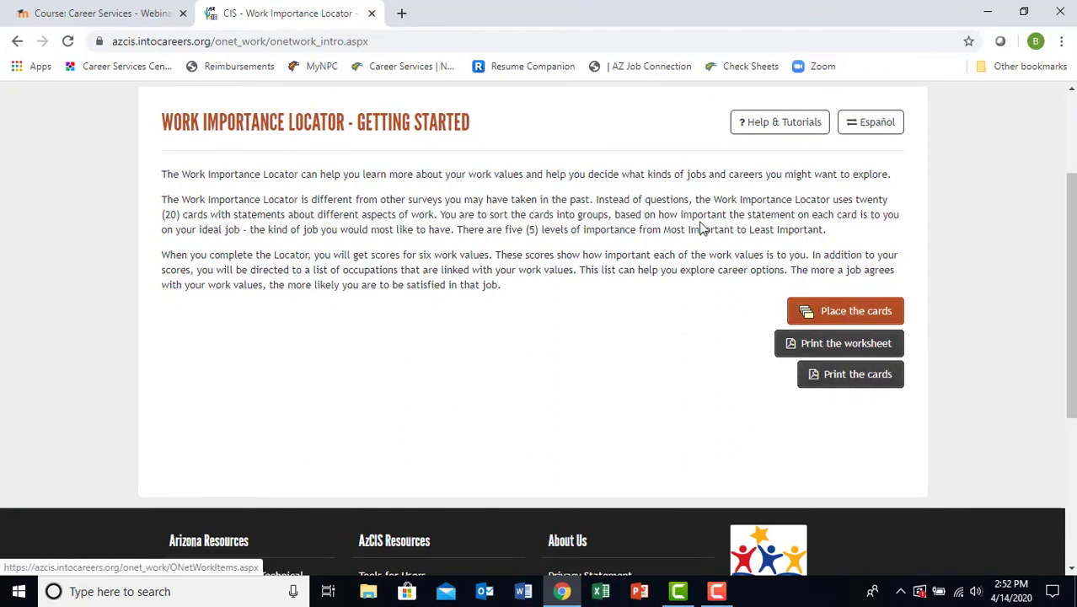
left_click(859, 316)
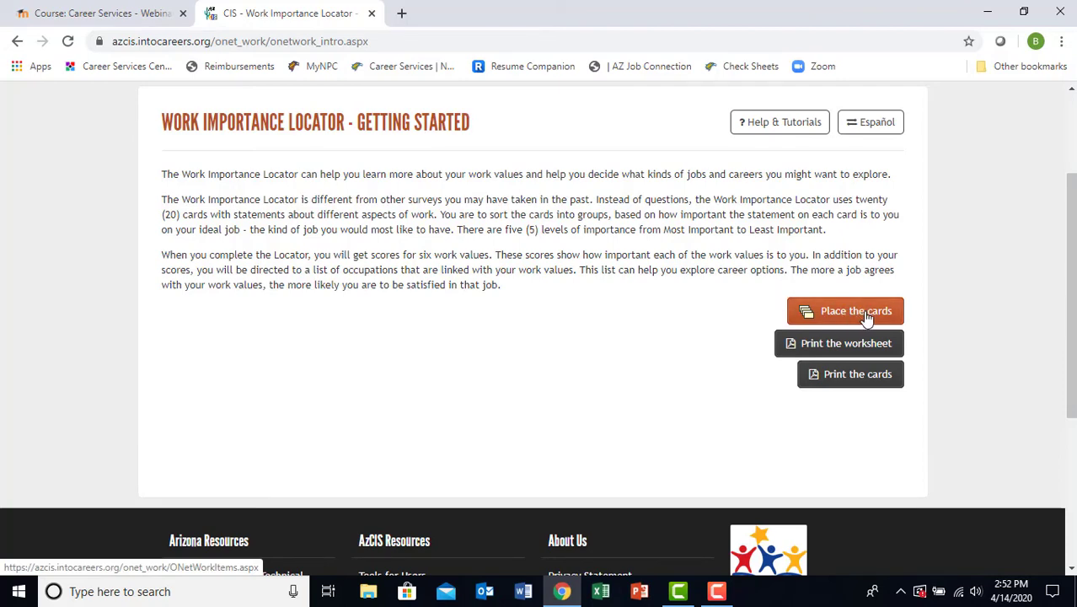
Place the "I make use of my abilities" card in column 4 and "I would be treated fairly by the company" in column 3
scroll(742, 348, "down", 3)
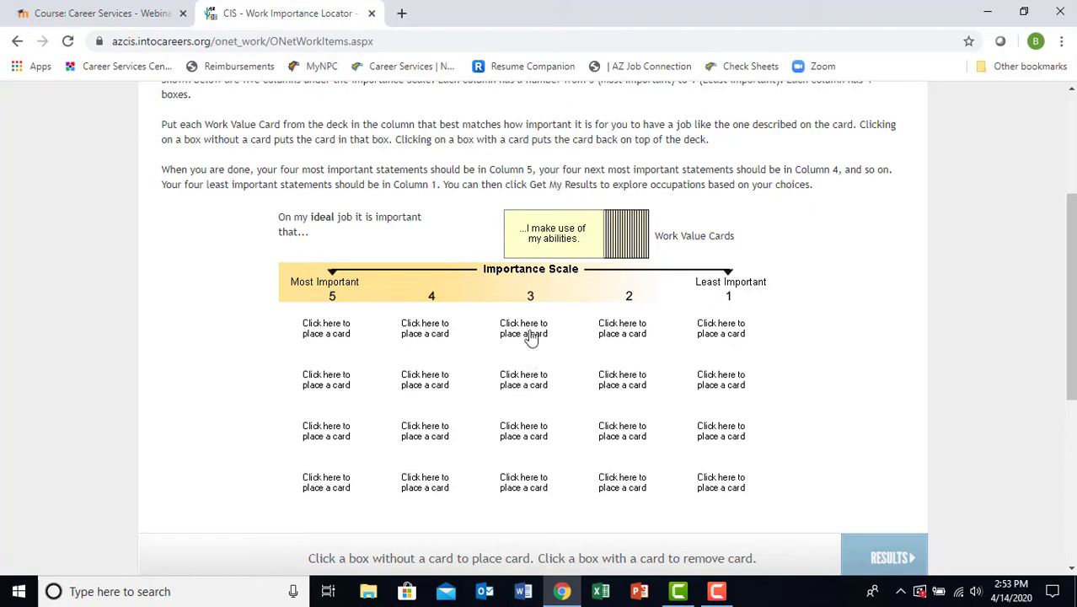
left_click(433, 337)
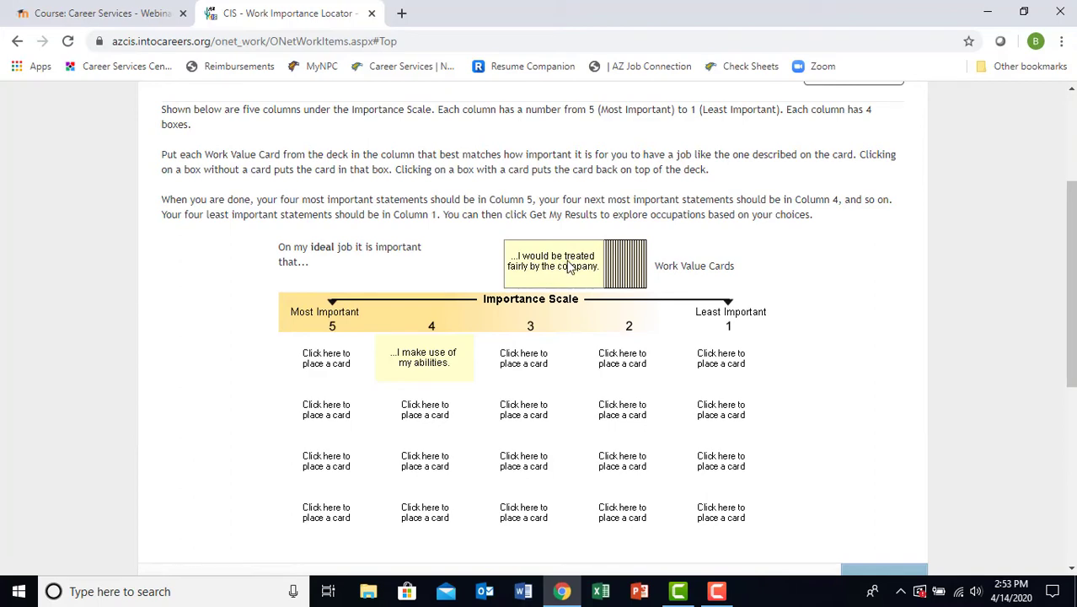
left_click(495, 409)
scroll(485, 392, "up", 2)
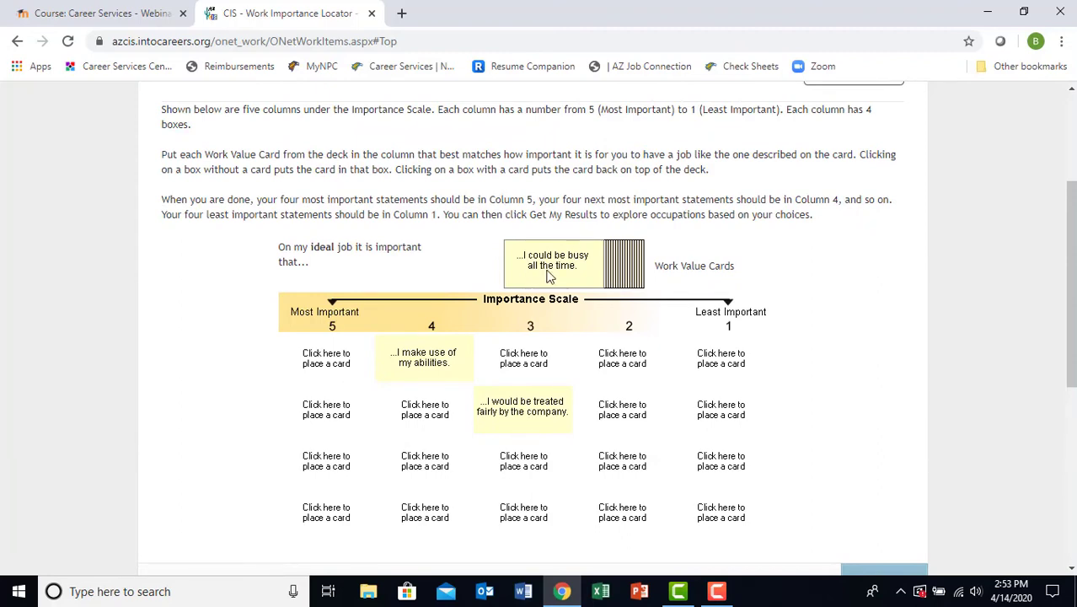
Fill column 2 with the cards about being busy, opportunity for advancement, giving directions to others, and a feeling of accomplishment
left_click(626, 364)
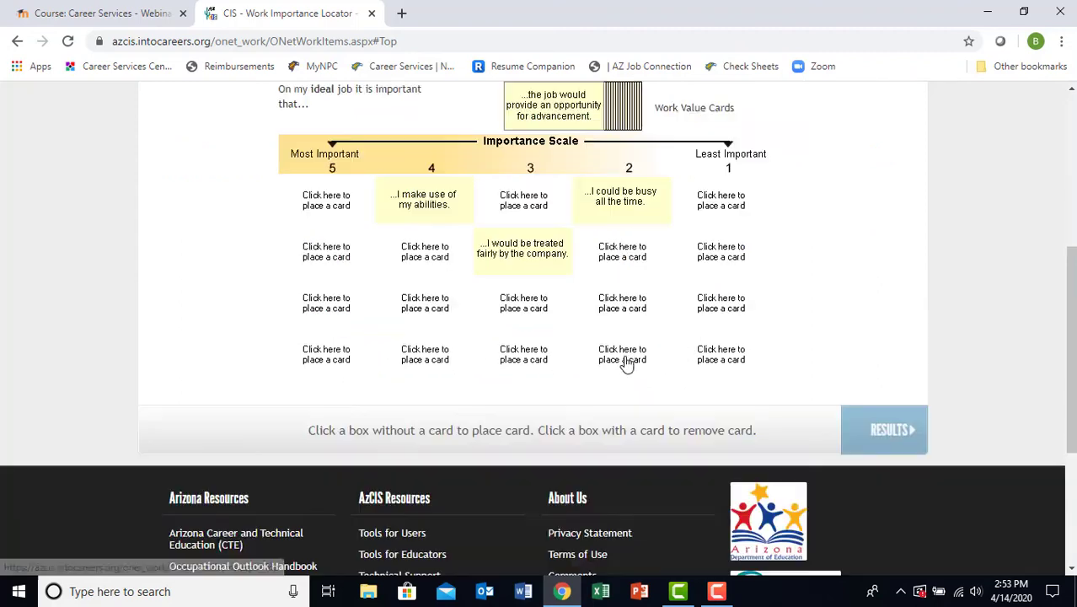
scroll(619, 361, "up", 1)
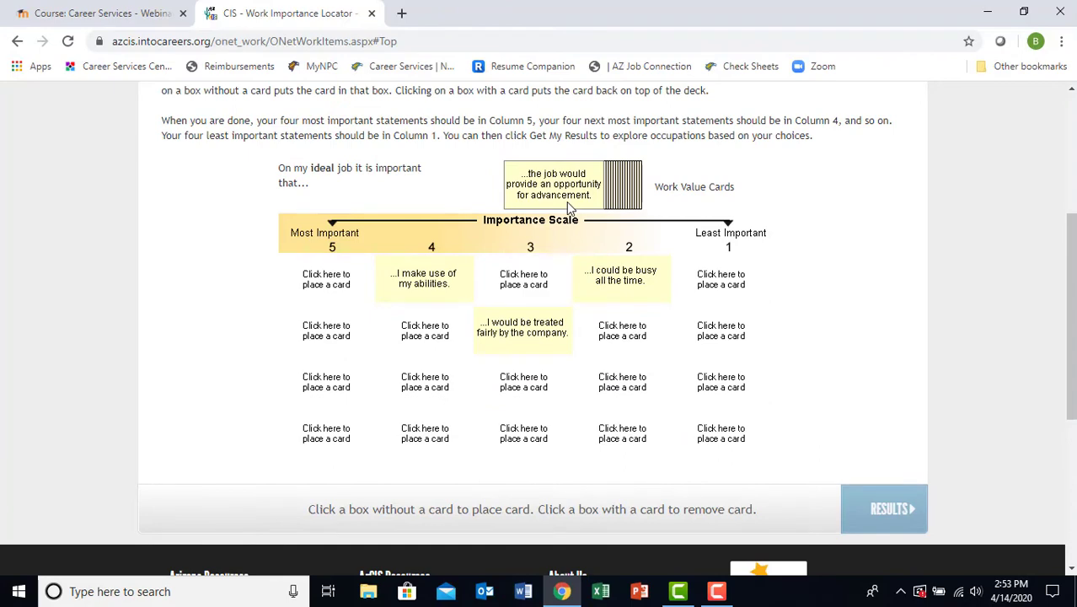
left_click(607, 318)
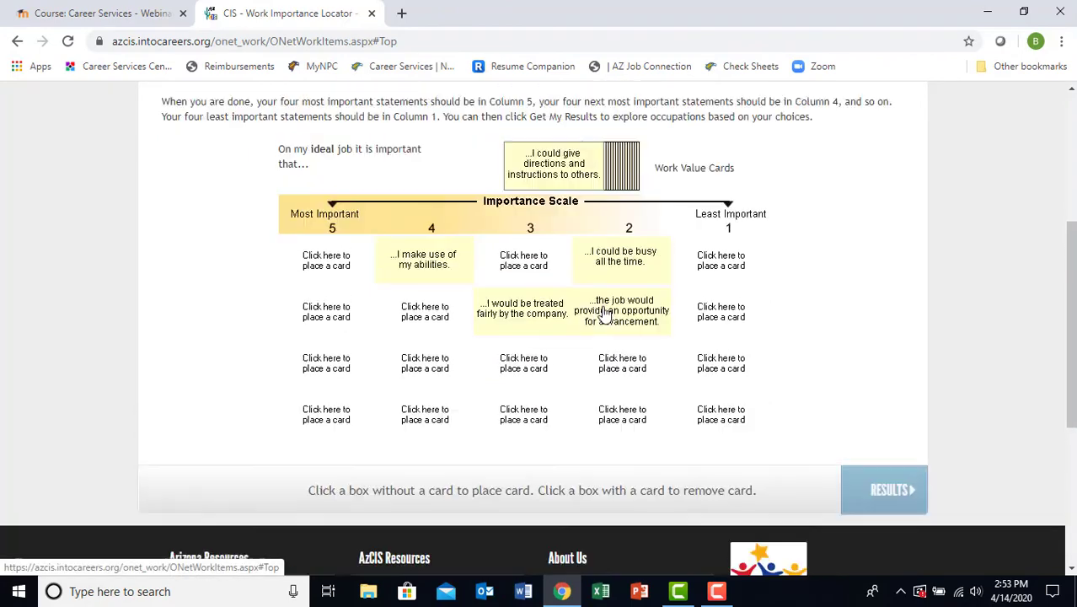
scroll(605, 315, "up", 1)
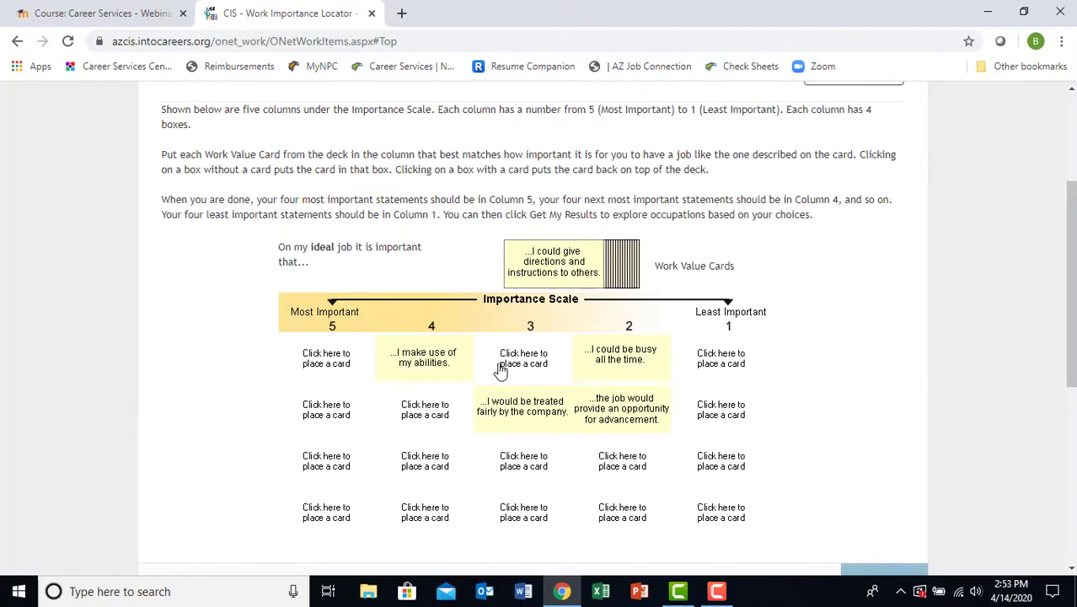
left_click(595, 462)
scroll(595, 459, "up", 2)
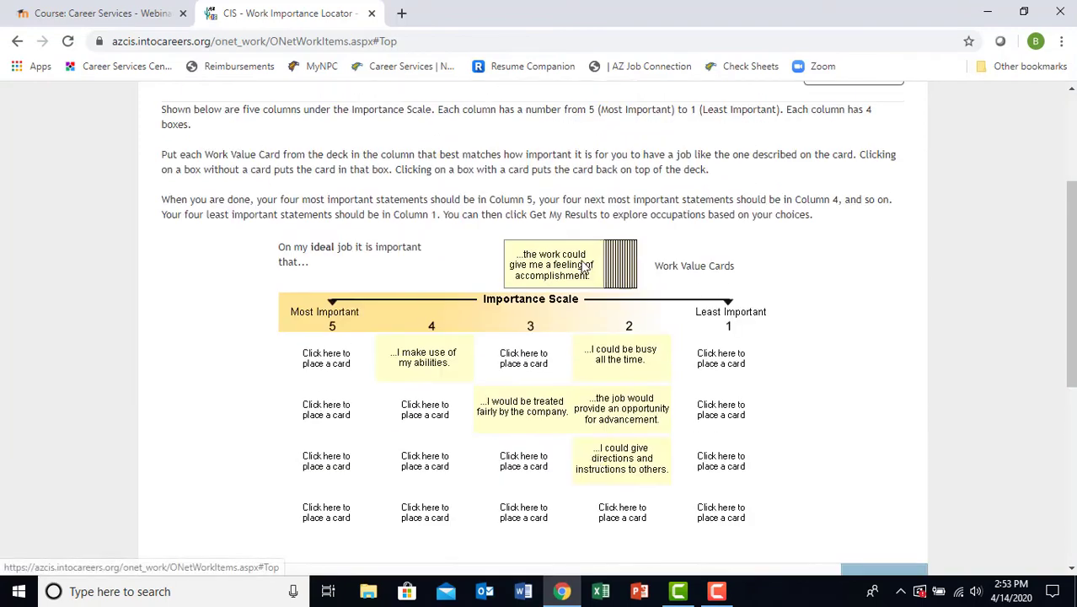
scroll(595, 398, "down", 2)
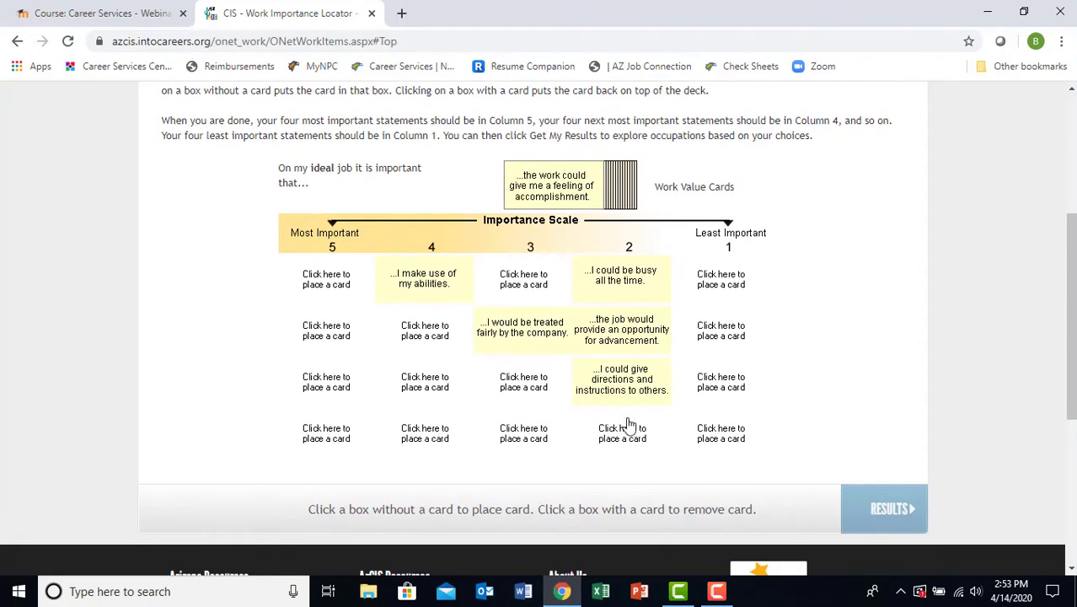
left_click(628, 425)
scroll(515, 233, "up", 3)
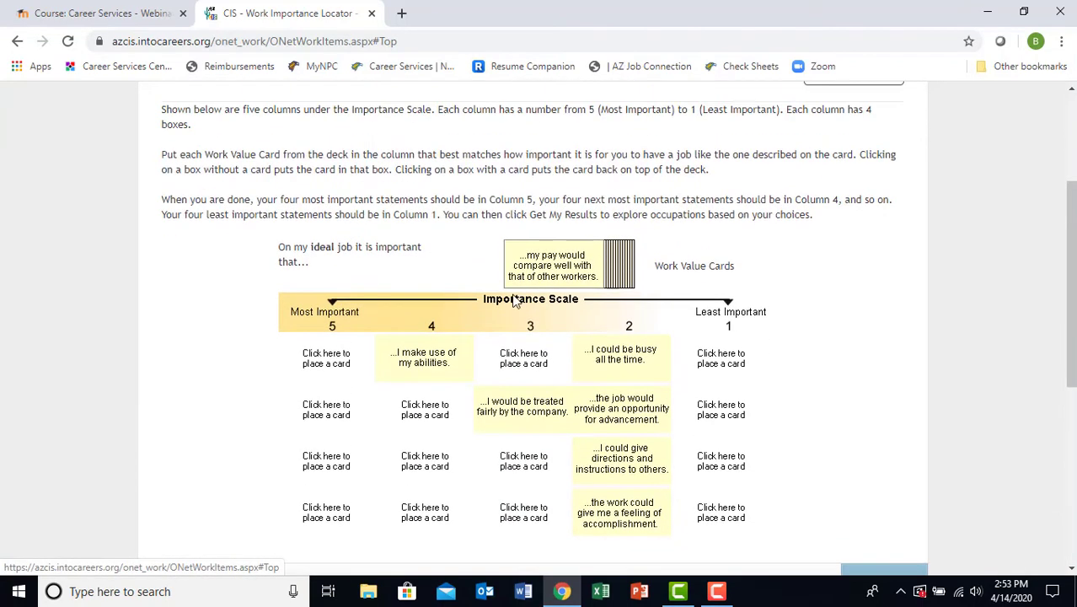
Place the card about pay comparing well in column 4 and the card about easy-to-get-along-with co-workers in column 3
left_click(410, 413)
scroll(413, 418, "down", 1)
scroll(509, 342, "up", 1)
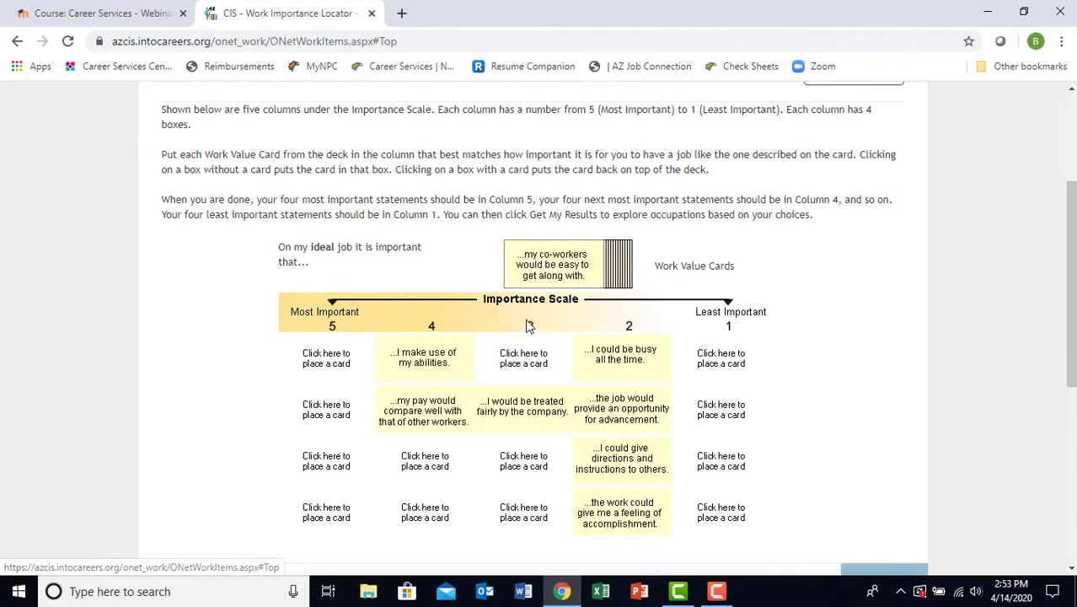
left_click(520, 354)
Fill column 5 with the cards about trying own ideas, working alone, never being pressured against right and wrong, and receiving recognition
scroll(506, 338, "down", 2)
left_click(311, 203)
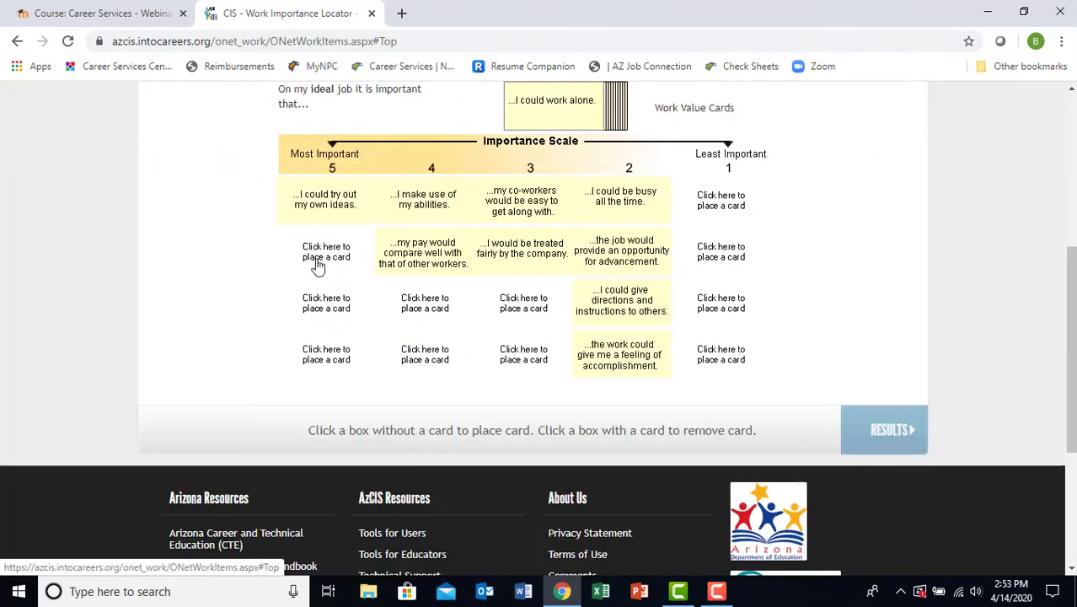
left_click(317, 253)
left_click(317, 301)
left_click(321, 355)
Complete column 4 with the own-decisions and steady-employment cards, and column 3 with the helping-others and supervisors' backup cards
left_click(425, 354)
left_click(425, 302)
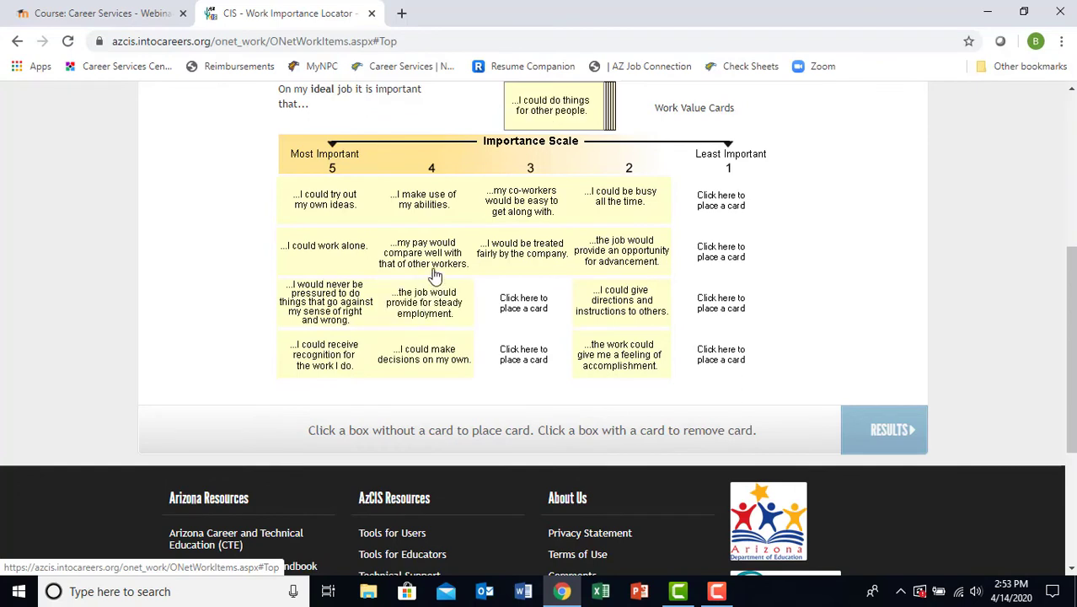
left_click(531, 303)
left_click(526, 358)
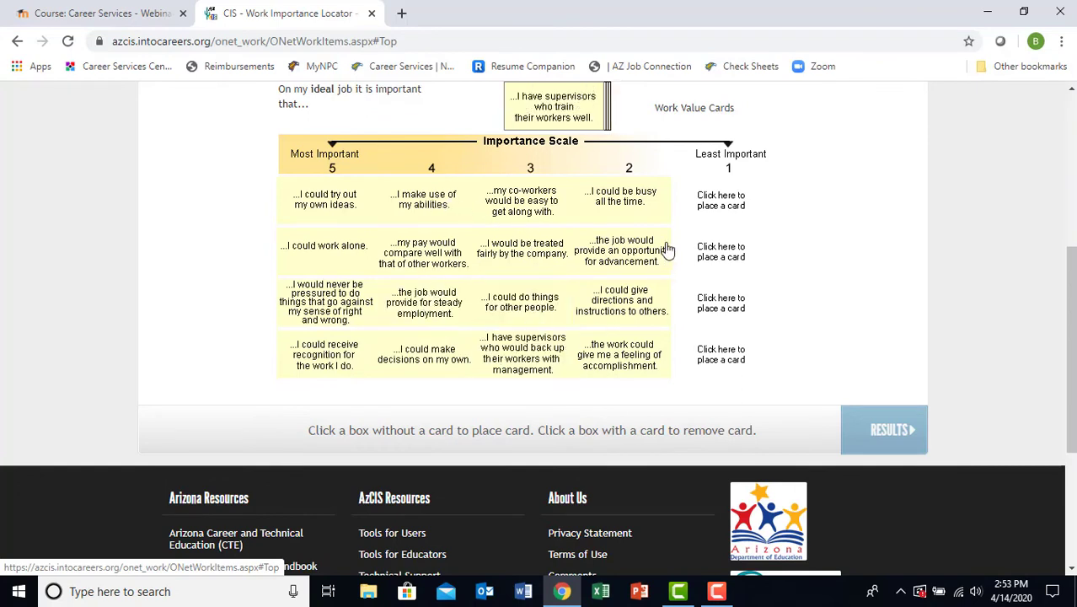
Fill column 1 with the cards about supervisors' training, something different every day, good working conditions, and planning work with little supervision
left_click(705, 218)
left_click(722, 274)
left_click(721, 301)
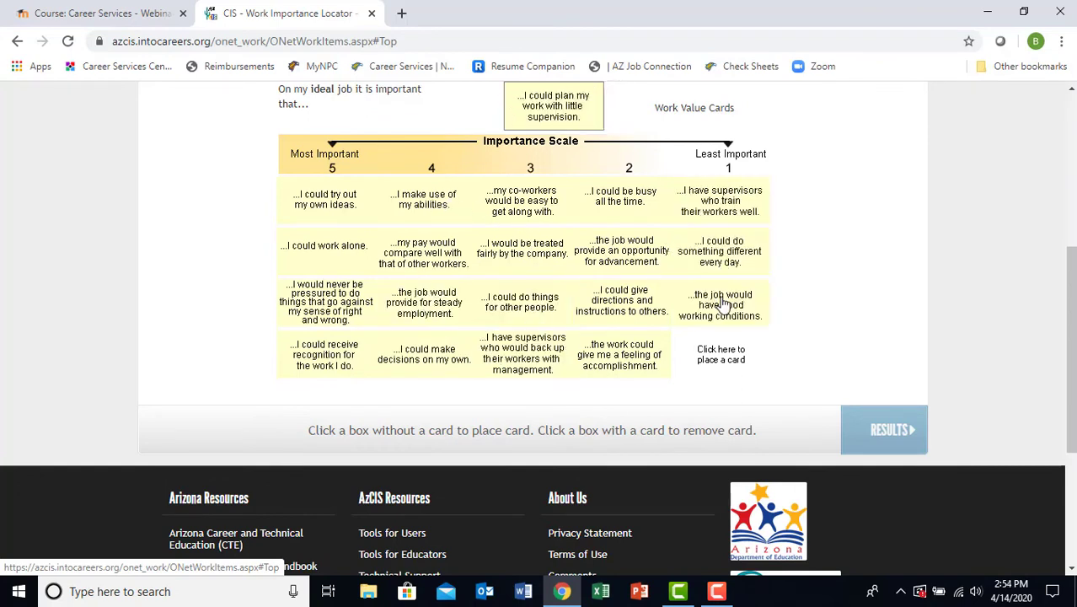
left_click(718, 354)
Check the completed card layout and open the Work Importance Locator results
scroll(632, 296, "up", 1)
scroll(632, 296, "up", 1)
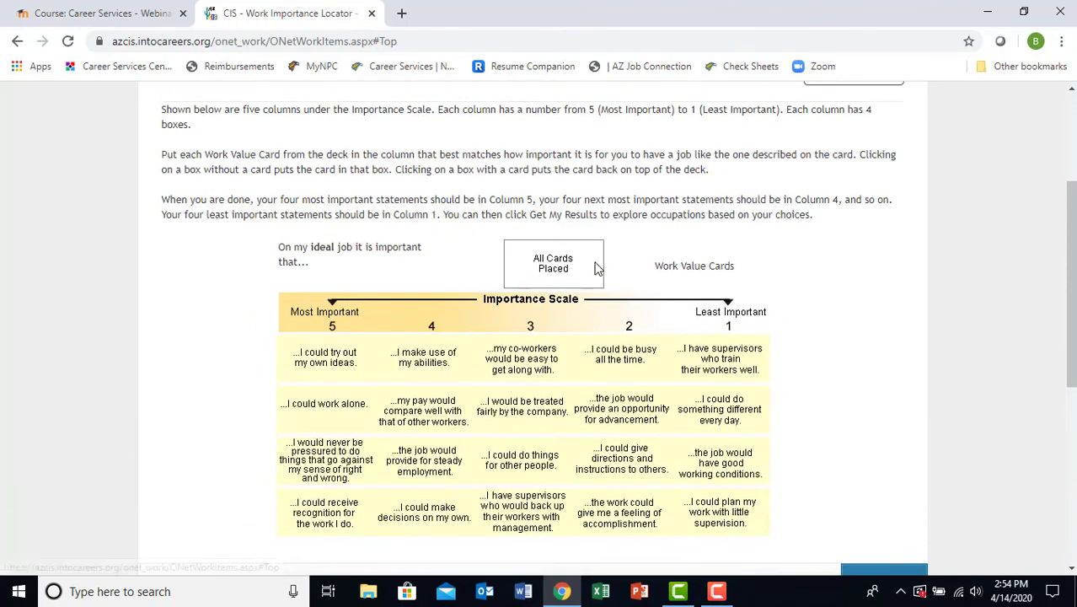
scroll(653, 366, "down", 2)
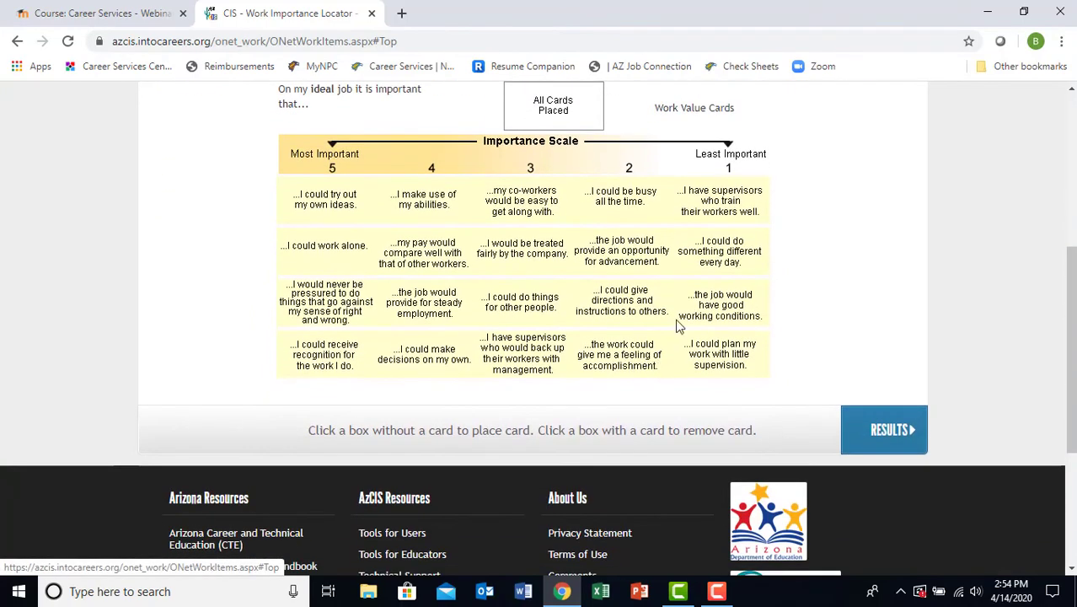
left_click(870, 426)
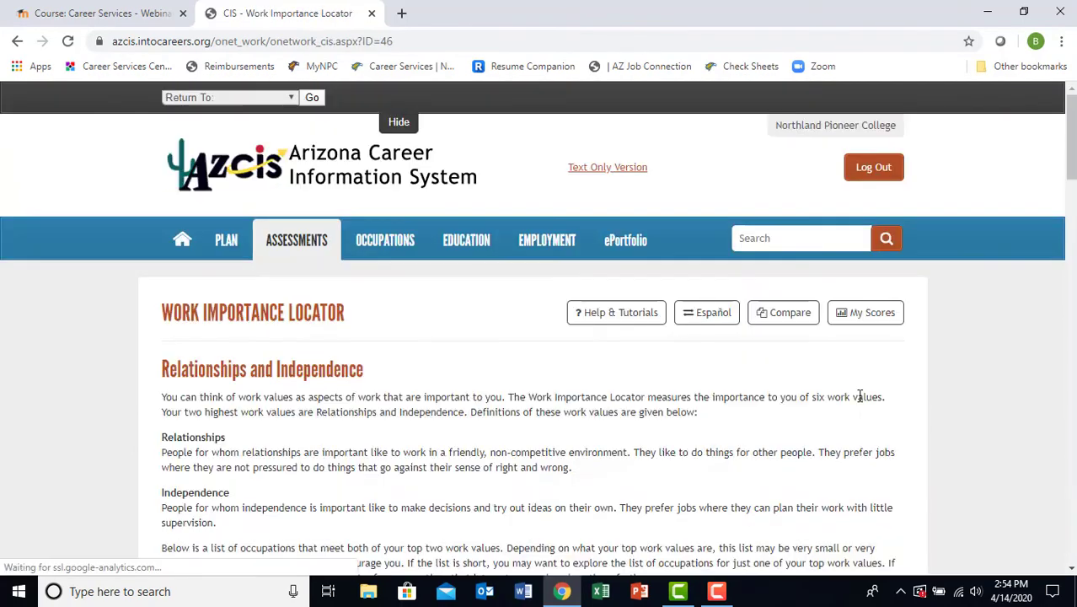
Review the definitions of the top two work values and the full list of matching occupations by cluster
scroll(721, 333, "down", 1)
scroll(721, 332, "down", 1)
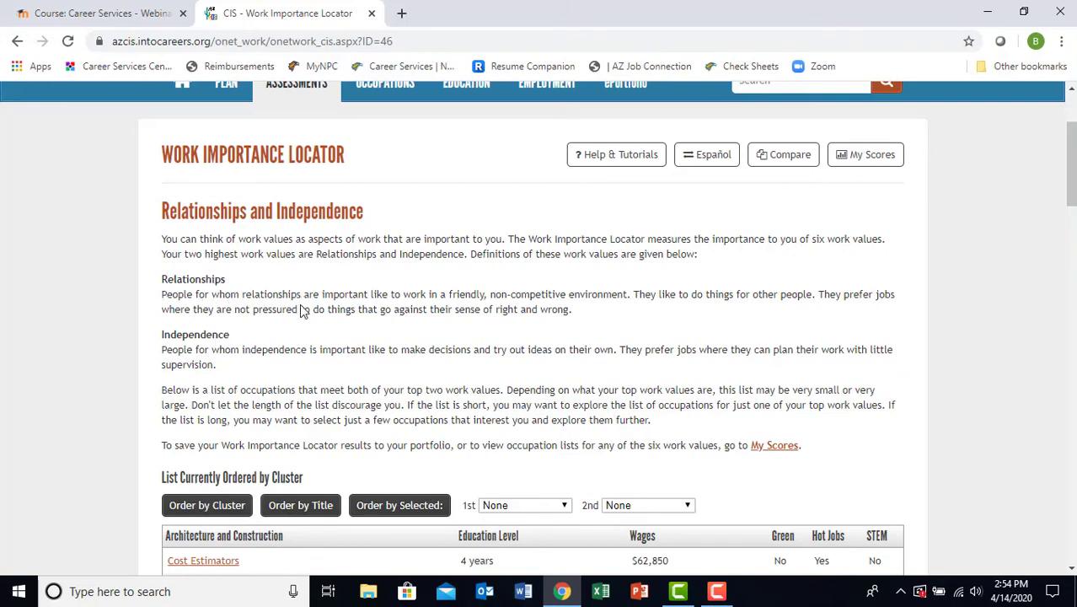
scroll(302, 310, "down", 2)
scroll(294, 315, "down", 1)
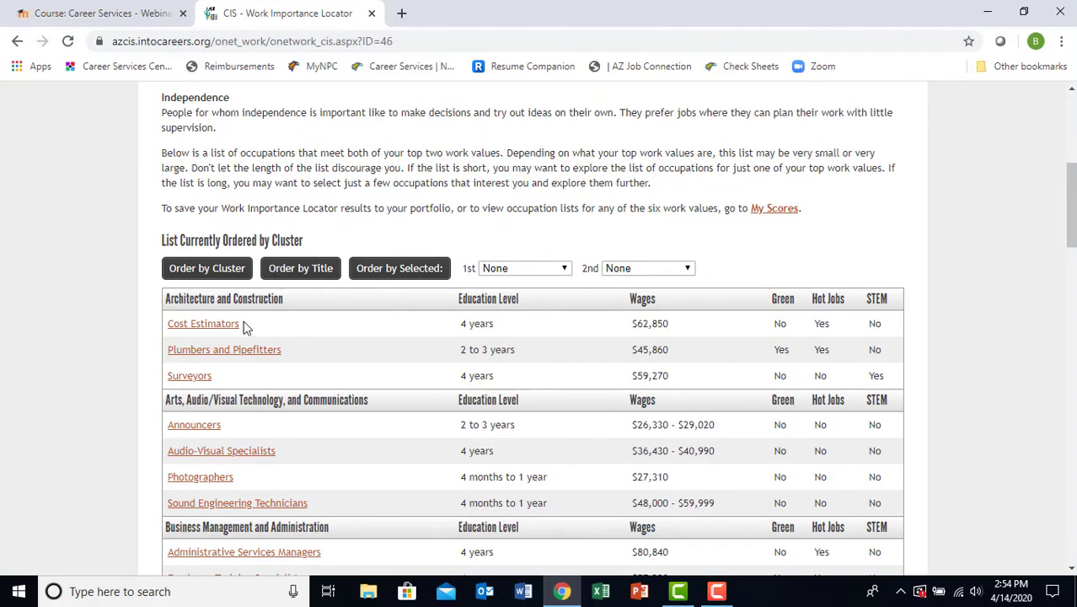
scroll(243, 348, "down", 2)
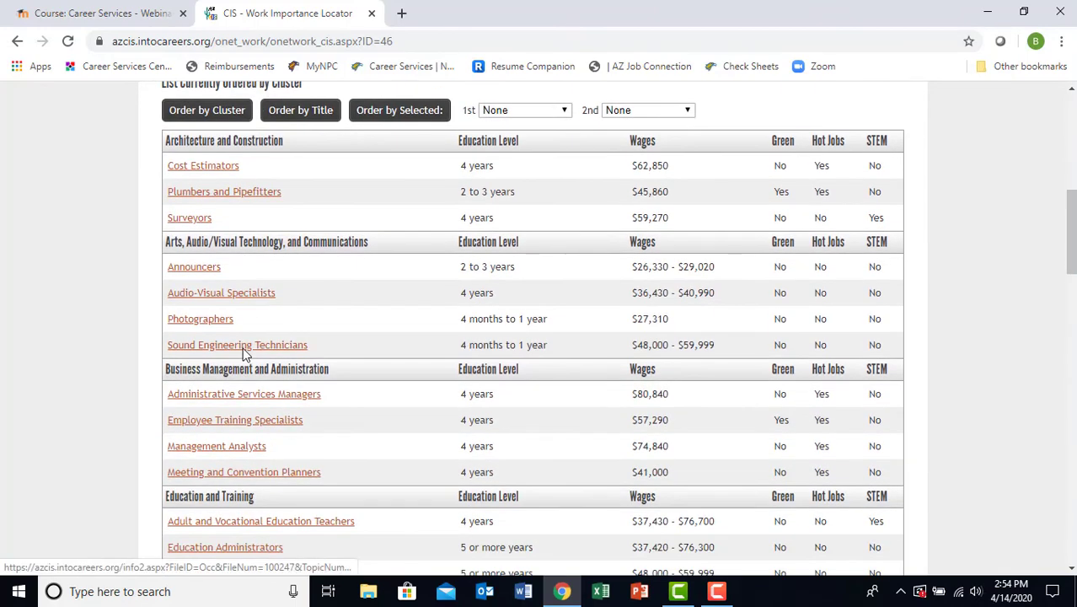
scroll(211, 229, "up", 4)
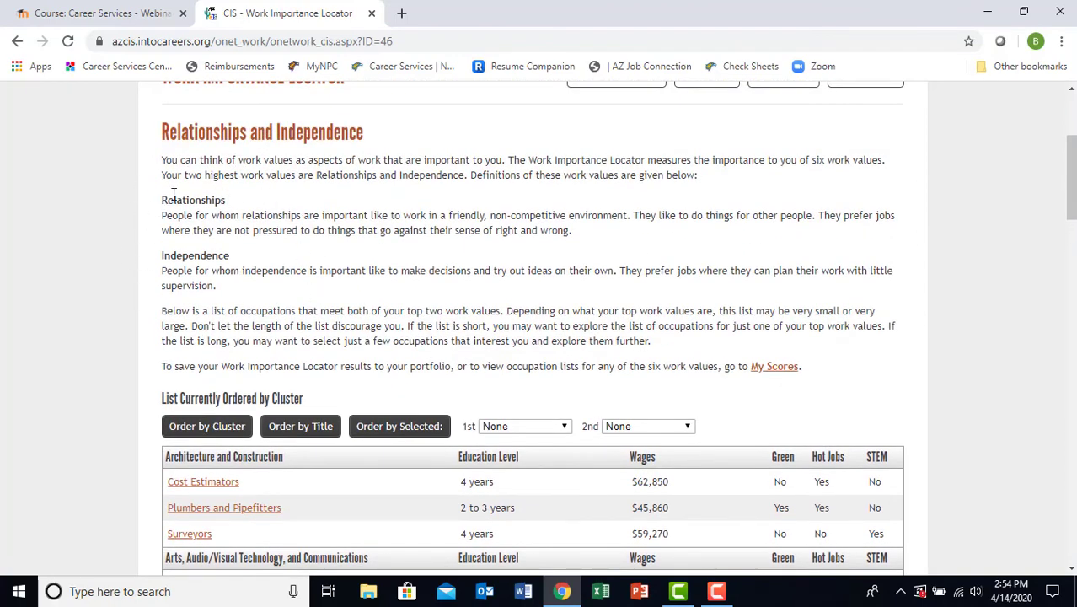
scroll(108, 385, "down", 3)
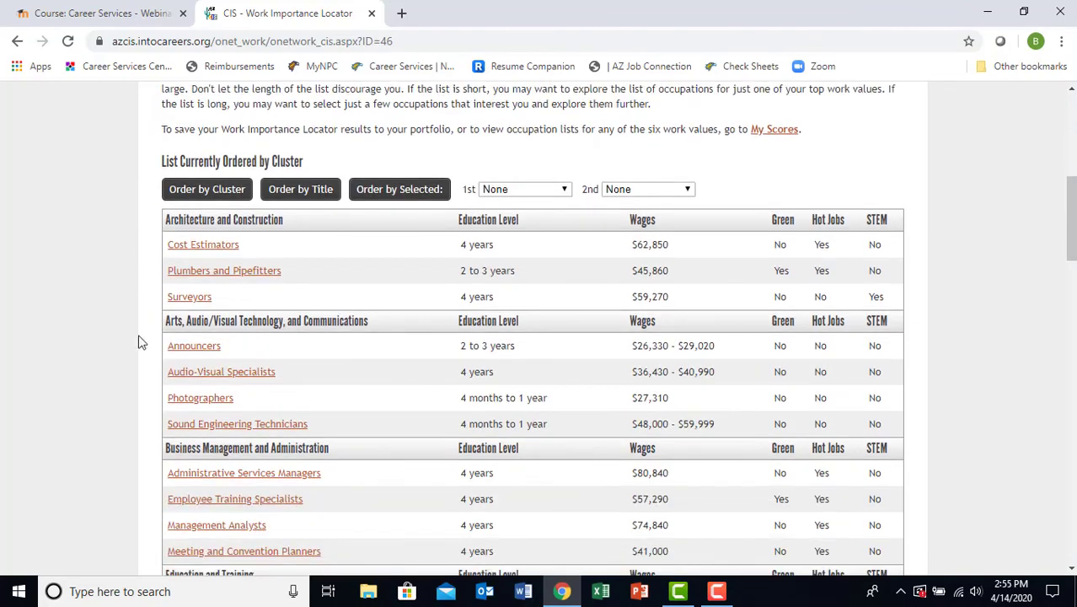
scroll(113, 364, "down", 5)
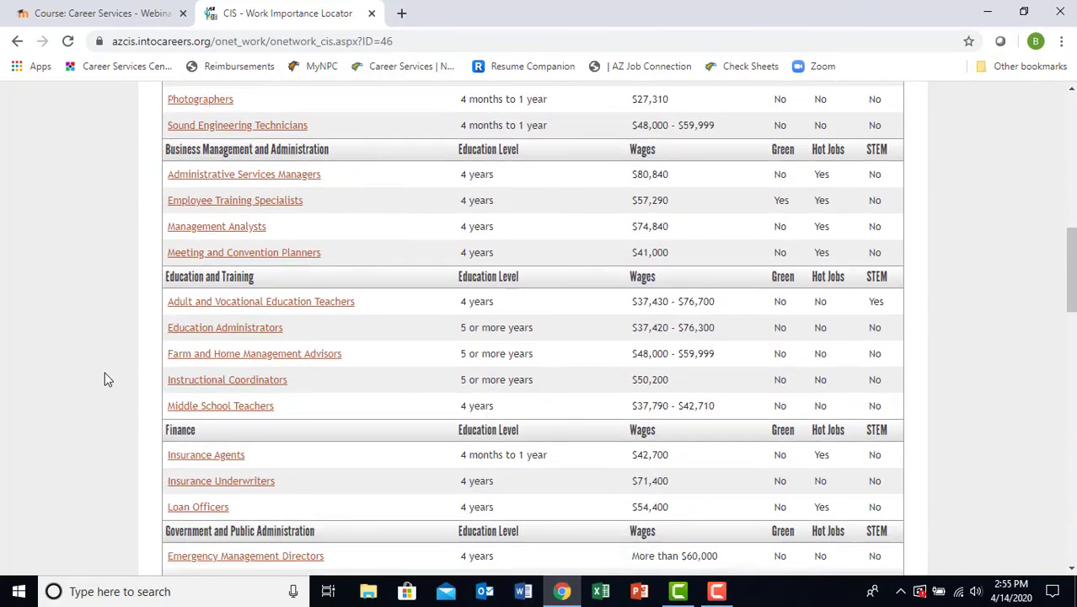
scroll(107, 368, "down", 8)
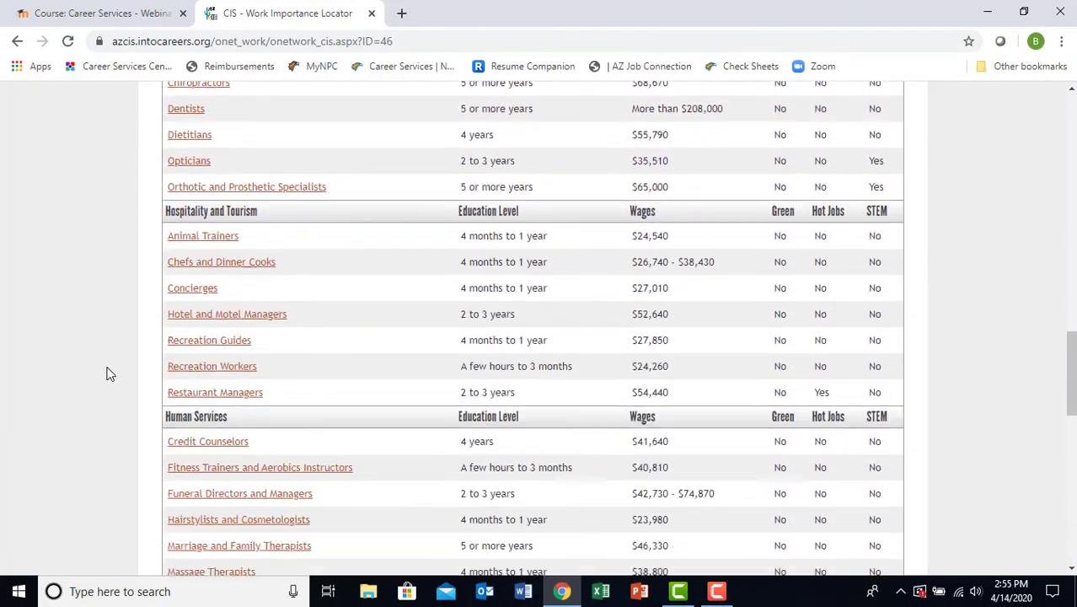
scroll(108, 366, "down", 5)
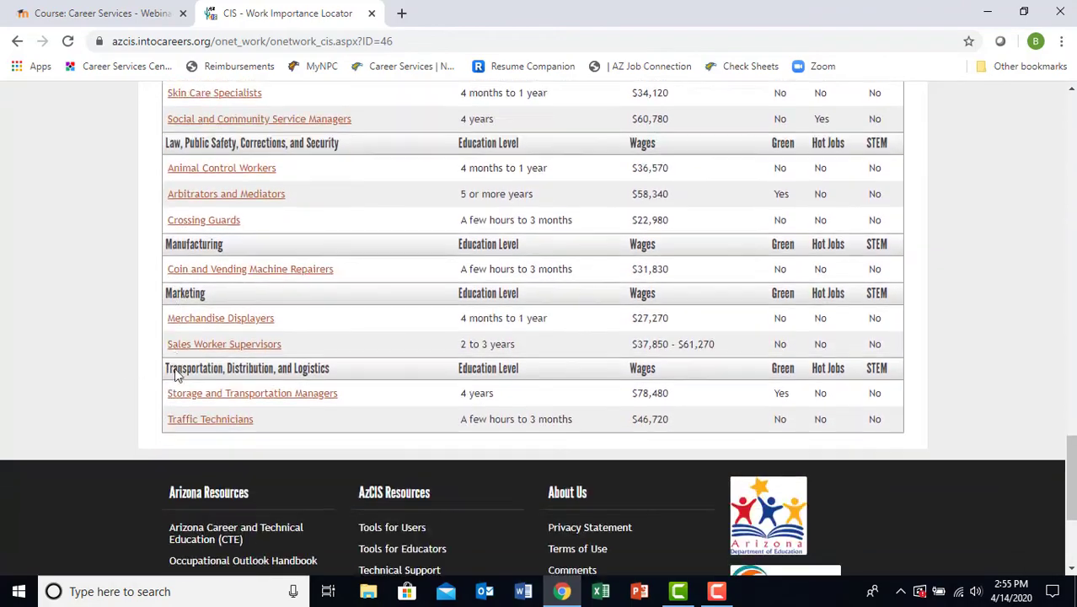
Return to the start of the matching occupations and examine the Architecture and Construction and Arts, Audio/Visual Technology clusters
scroll(175, 374, "up", 10)
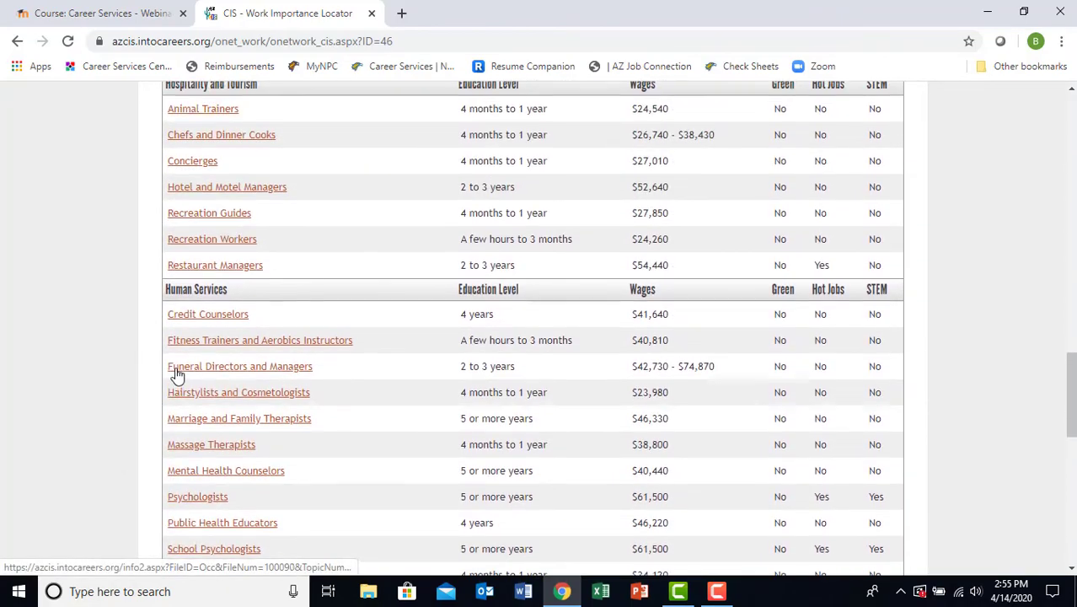
scroll(177, 375, "up", 8)
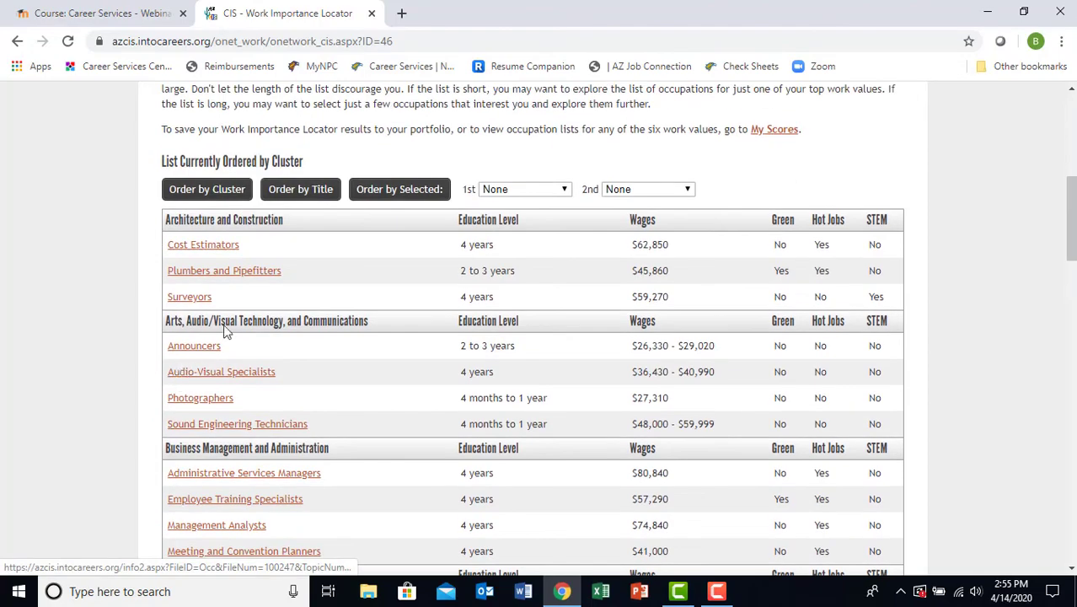
scroll(245, 320, "up", 1)
scroll(251, 315, "up", 2)
scroll(244, 313, "down", 3)
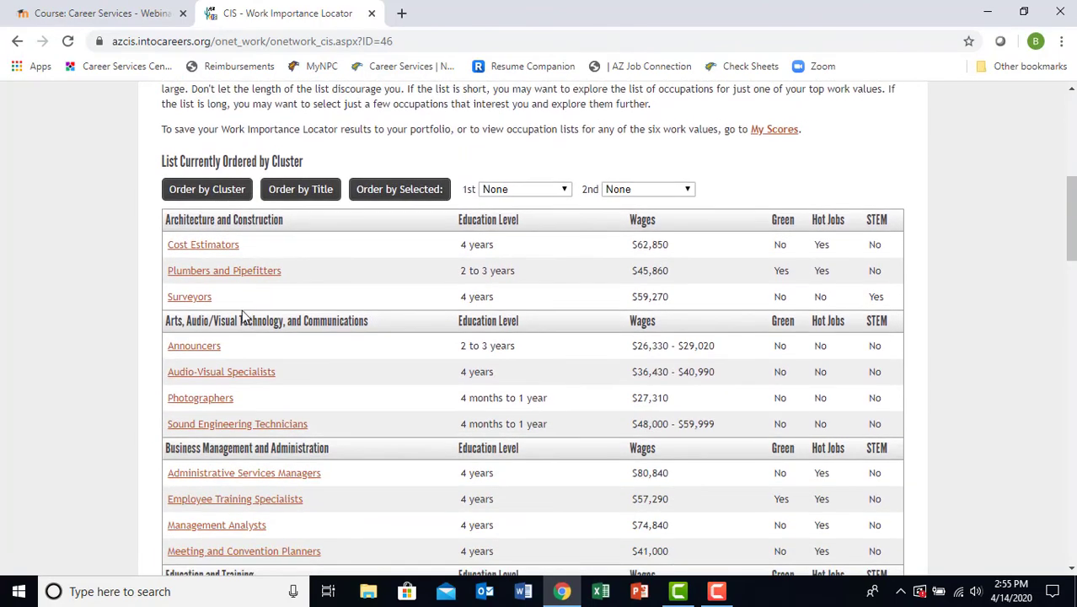
scroll(241, 308, "up", 2)
scroll(240, 317, "down", 3)
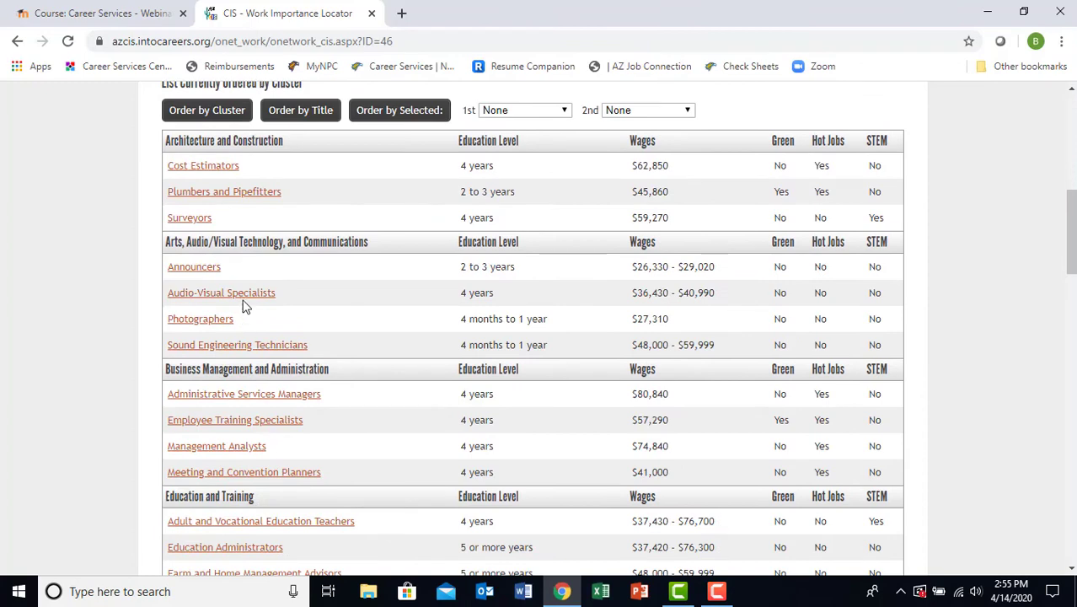
scroll(251, 147, "up", 2)
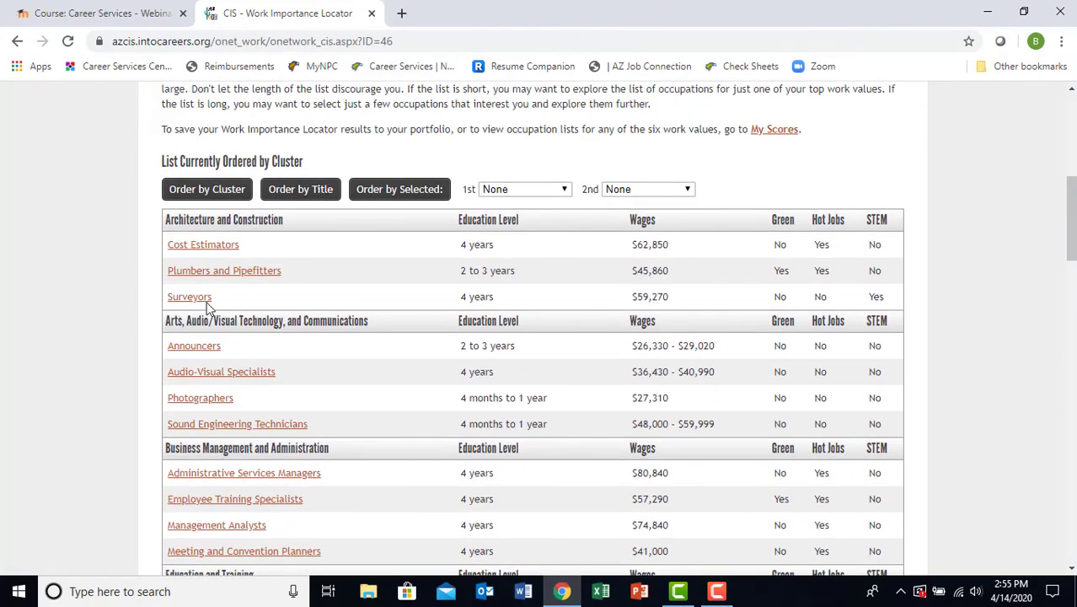
Compare the education levels and wages of matching occupations across the Education, Finance, Health Science, Hospitality, and Human Services clusters
scroll(209, 307, "down", 8)
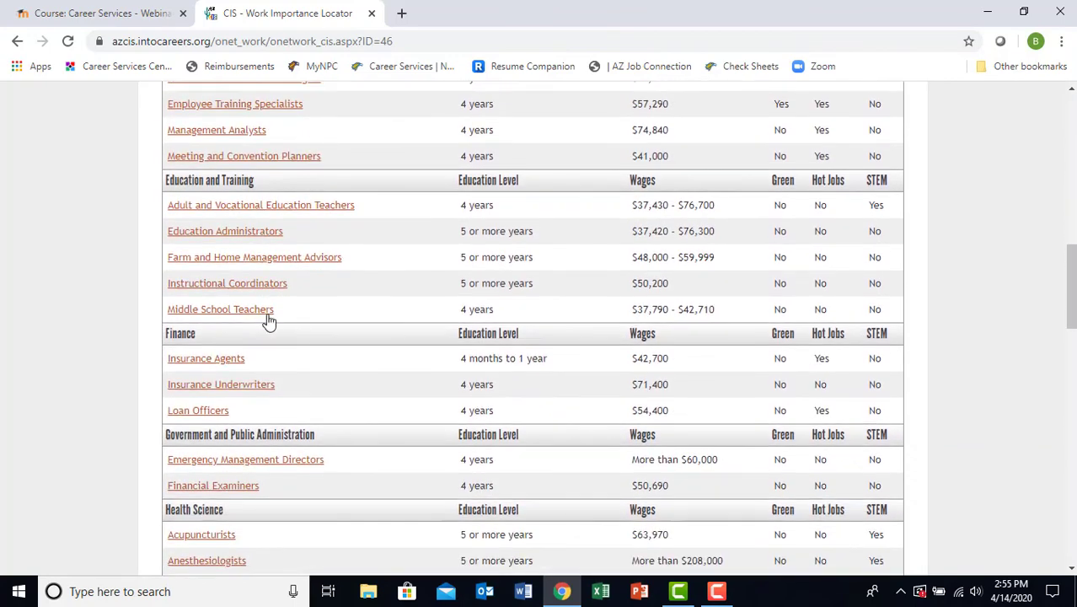
scroll(270, 317, "up", 3)
scroll(272, 313, "down", 3)
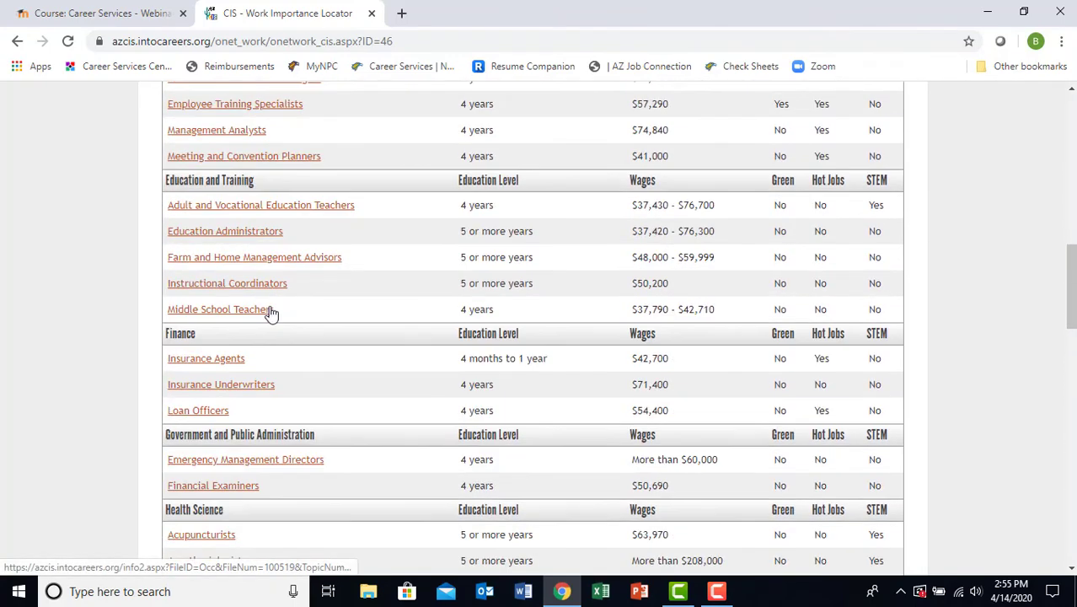
scroll(269, 320, "down", 4)
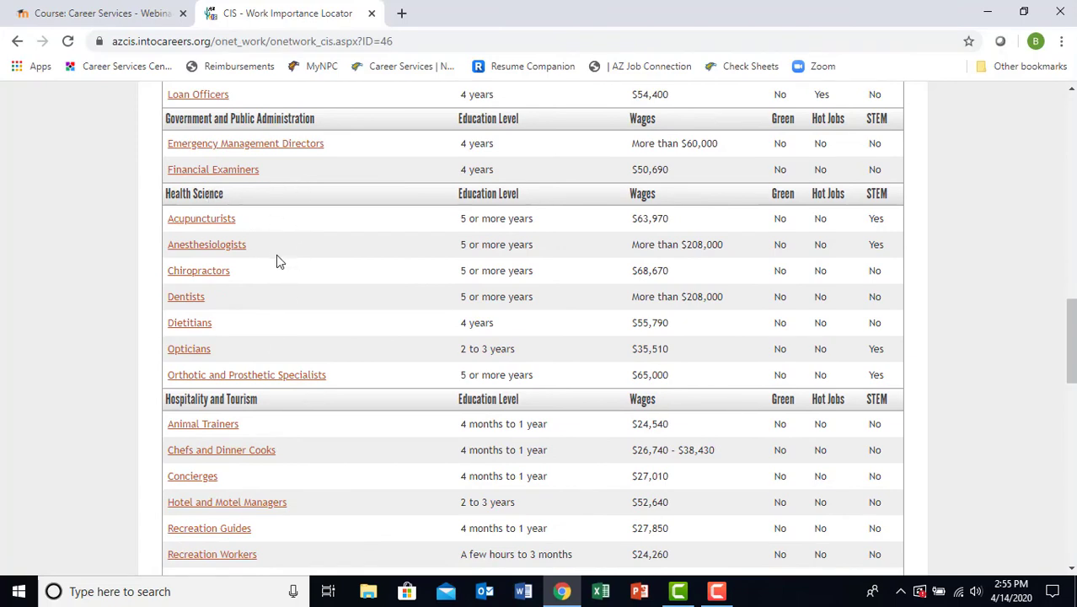
scroll(223, 274, "up", 12)
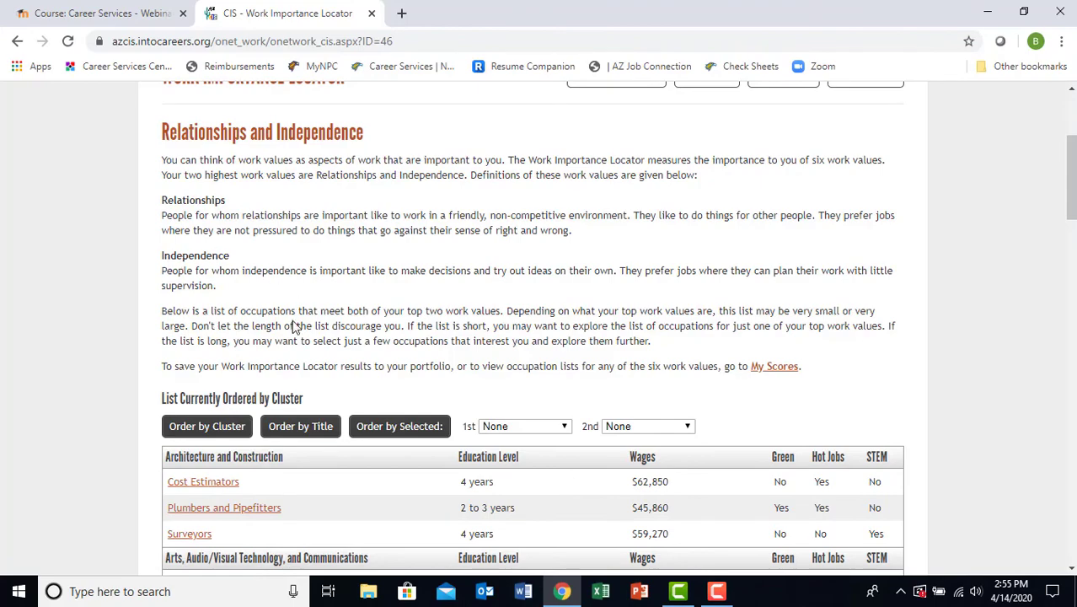
scroll(293, 354, "down", 20)
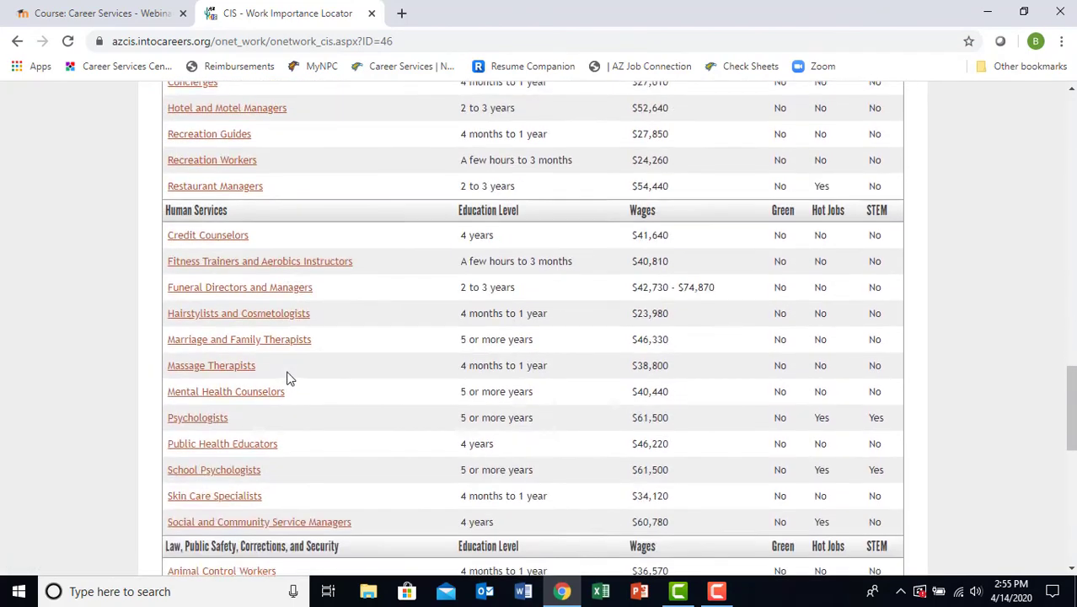
scroll(285, 371, "up", 6)
scroll(284, 368, "down", 3)
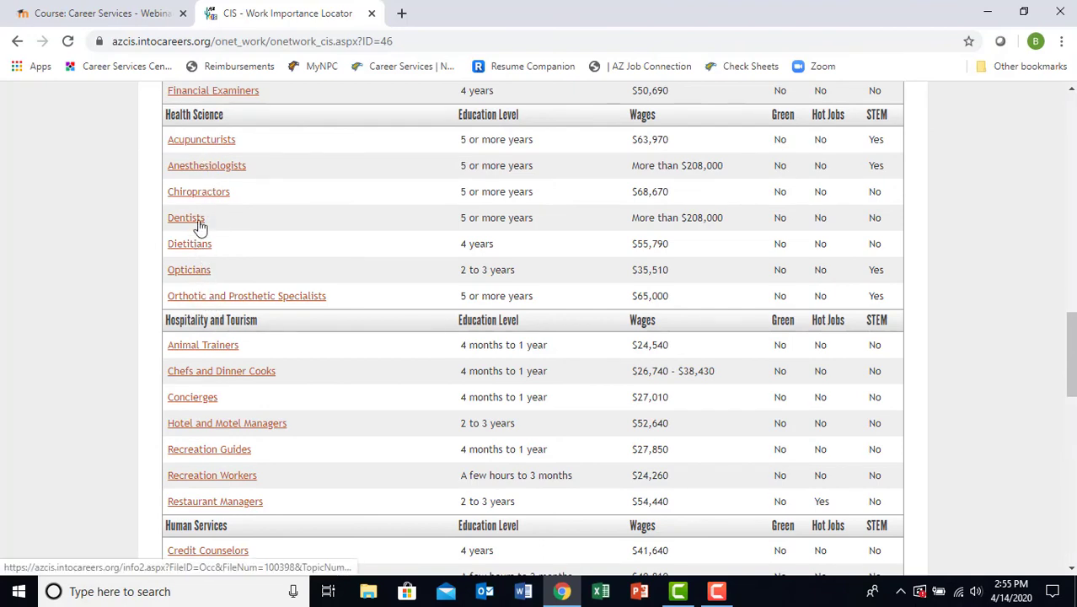
scroll(290, 363, "down", 4)
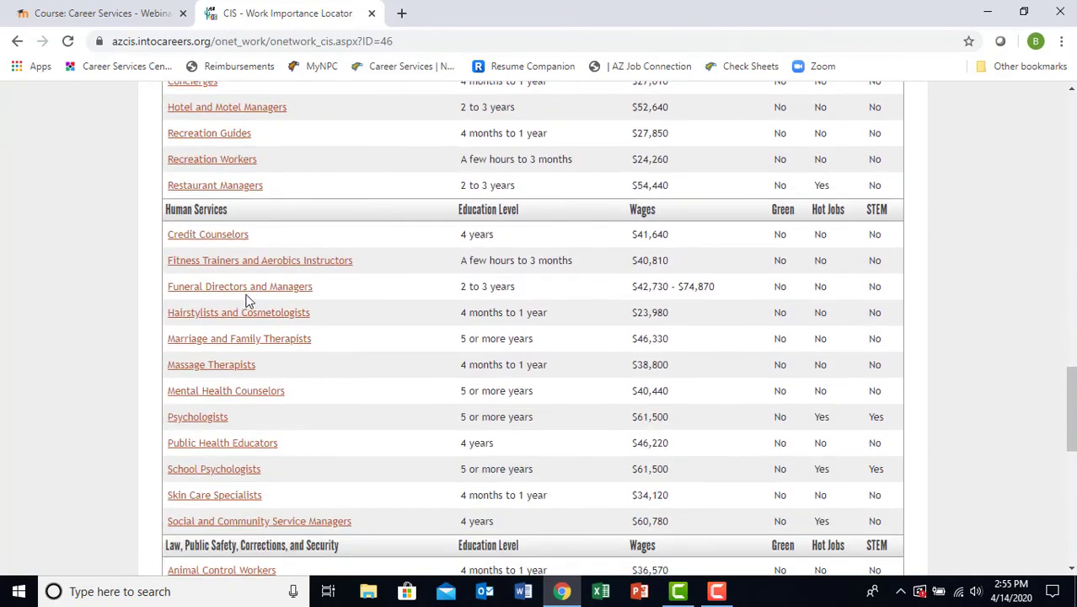
scroll(257, 367, "up", 1)
scroll(257, 367, "up", 15)
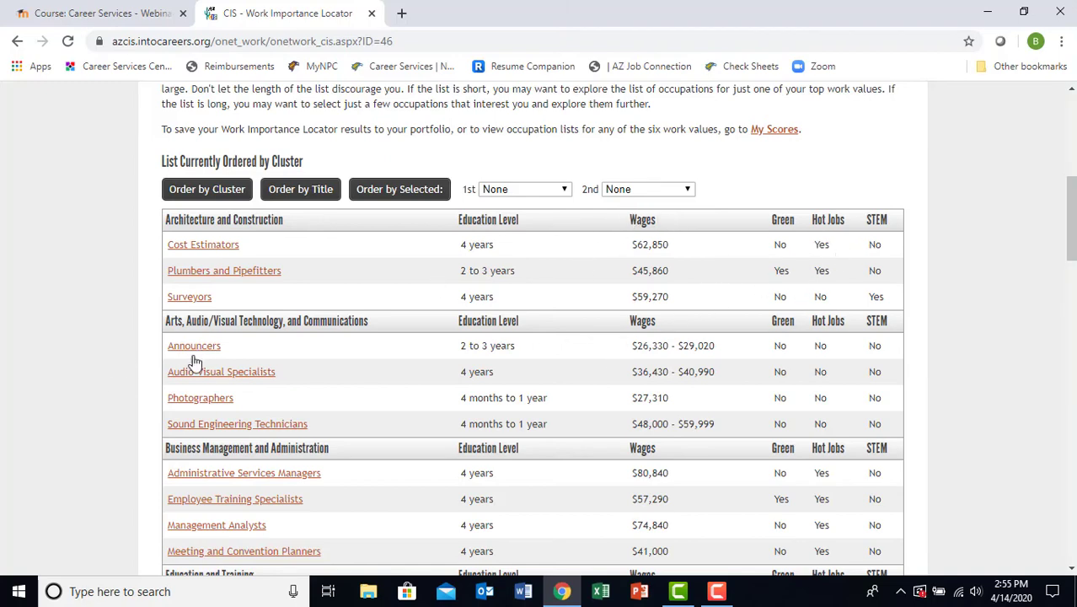
Open the Dietitians occupation from the Health Science cluster of the matching occupations
scroll(221, 362, "down", 5)
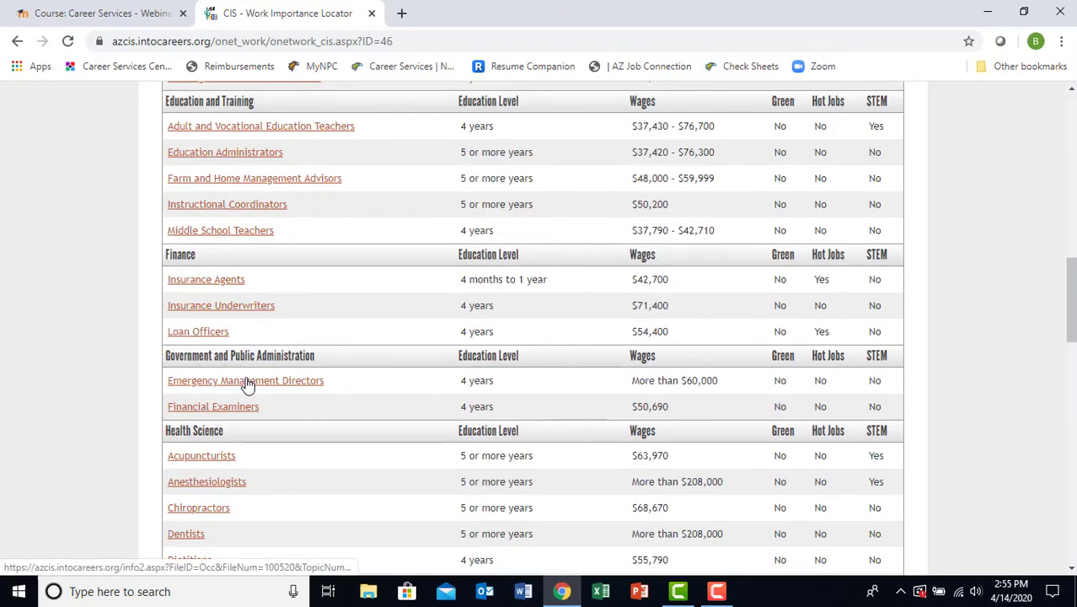
scroll(249, 396, "down", 3)
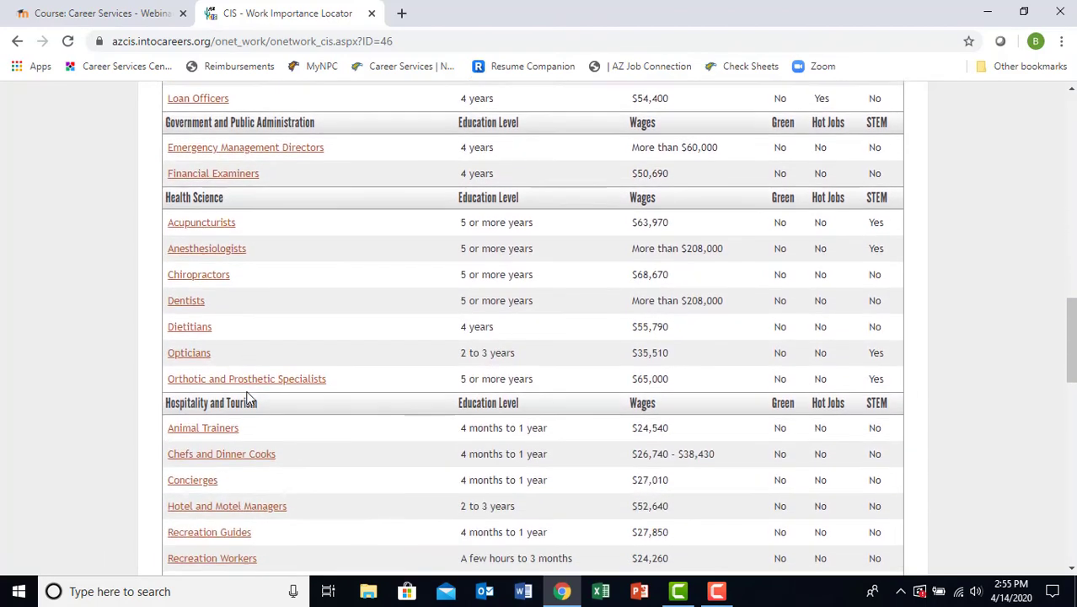
scroll(249, 400, "down", 2)
scroll(249, 405, "down", 2)
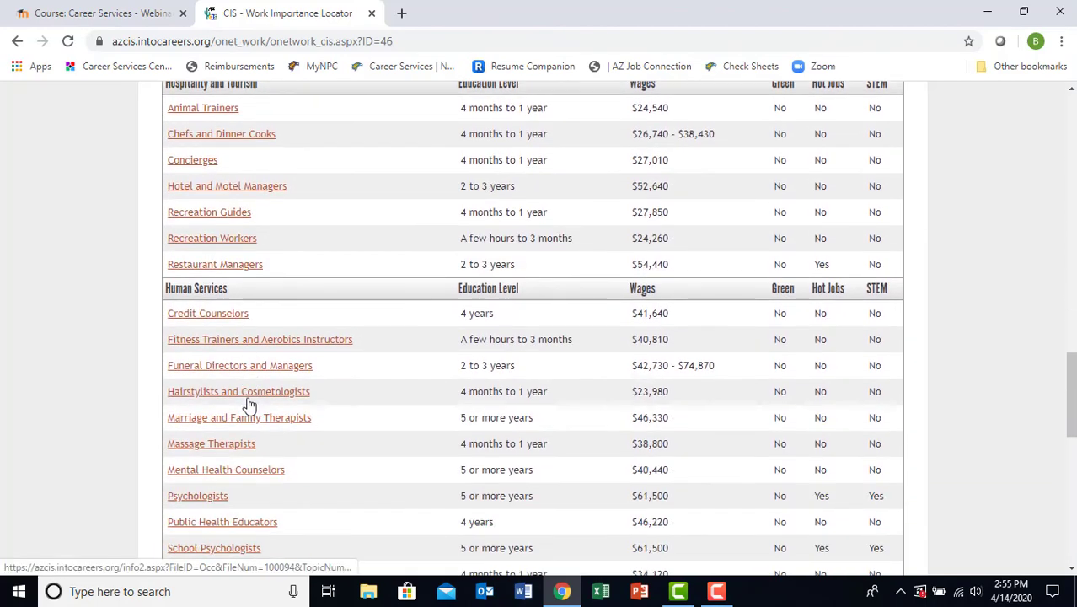
scroll(249, 404, "down", 1)
scroll(249, 405, "up", 5)
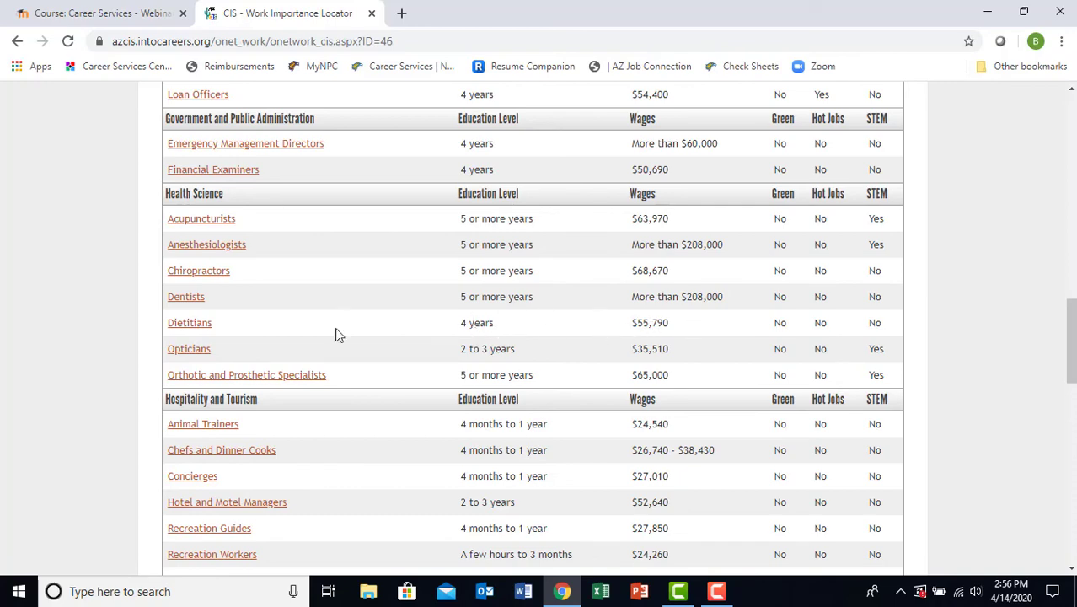
left_click(180, 324)
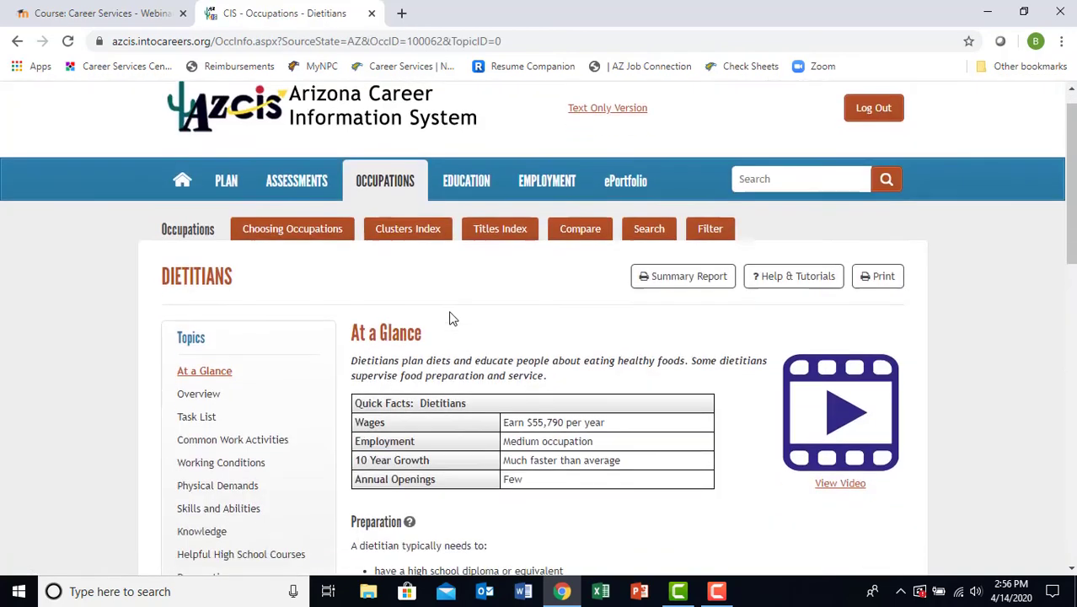
Review the At a Glance quick facts, preparation requirements, and available topics for Dietitians
scroll(449, 319, "down", 3)
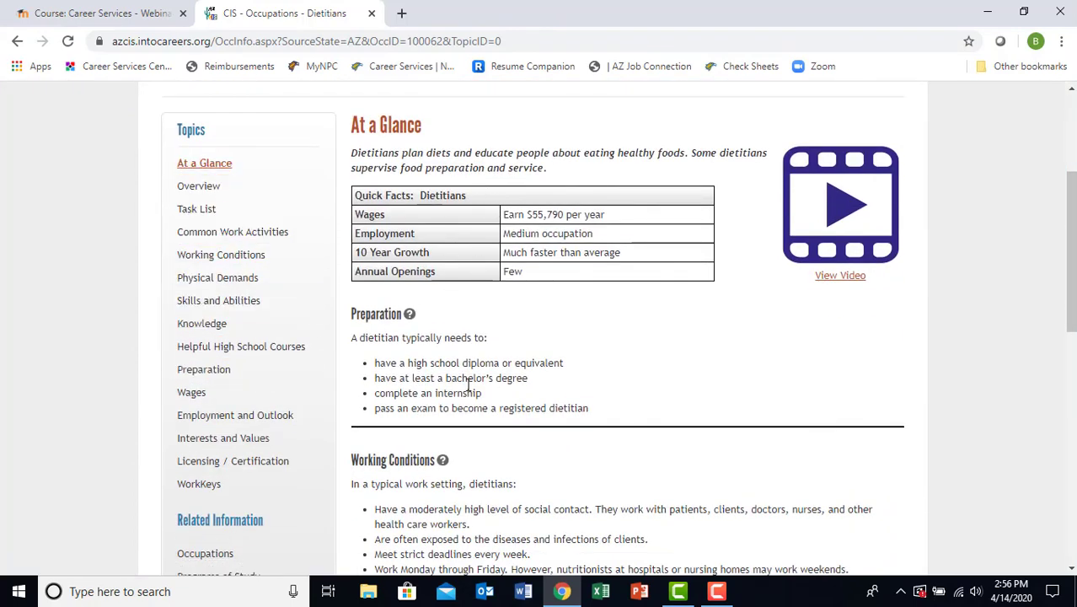
scroll(455, 380, "down", 1)
scroll(418, 375, "up", 2)
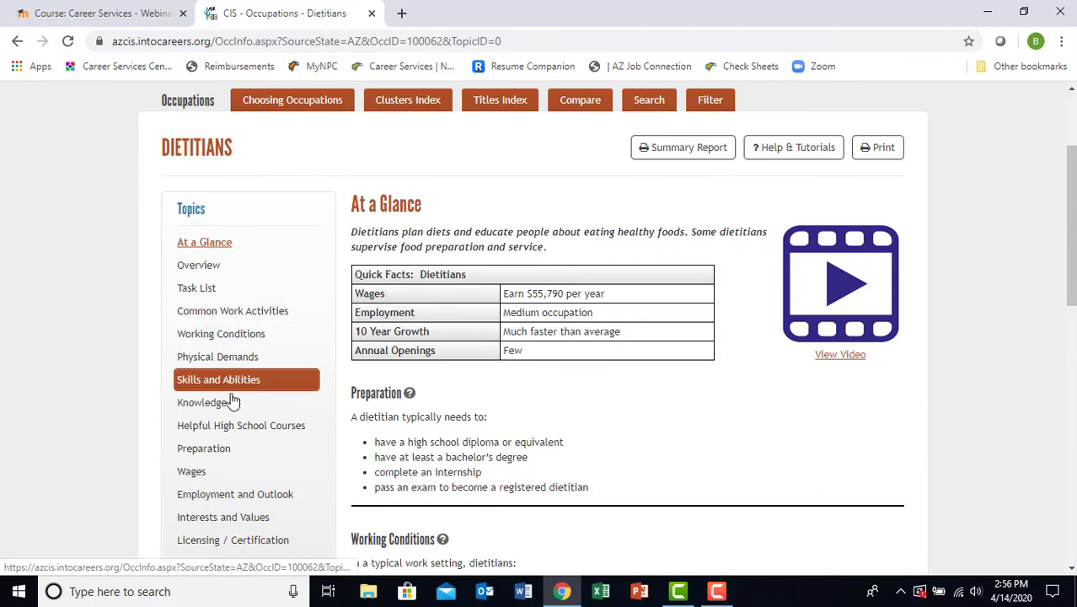
scroll(235, 402, "down", 1)
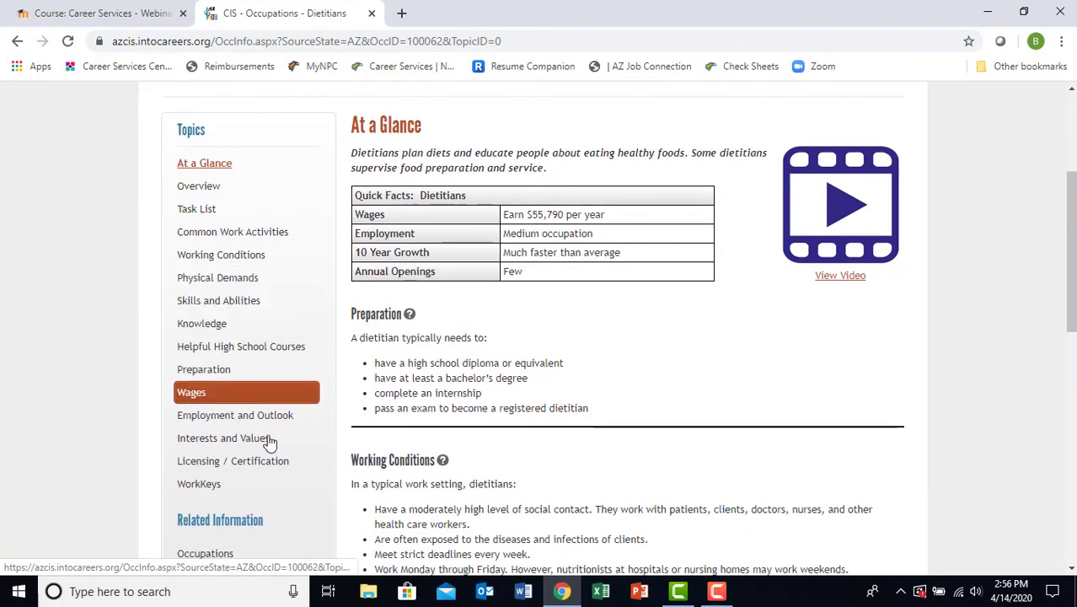
Open the Employment and Outlook topic for Dietitians and examine the regional employment, growth, and annual openings table
scroll(268, 442, "down", 1)
left_click(240, 335)
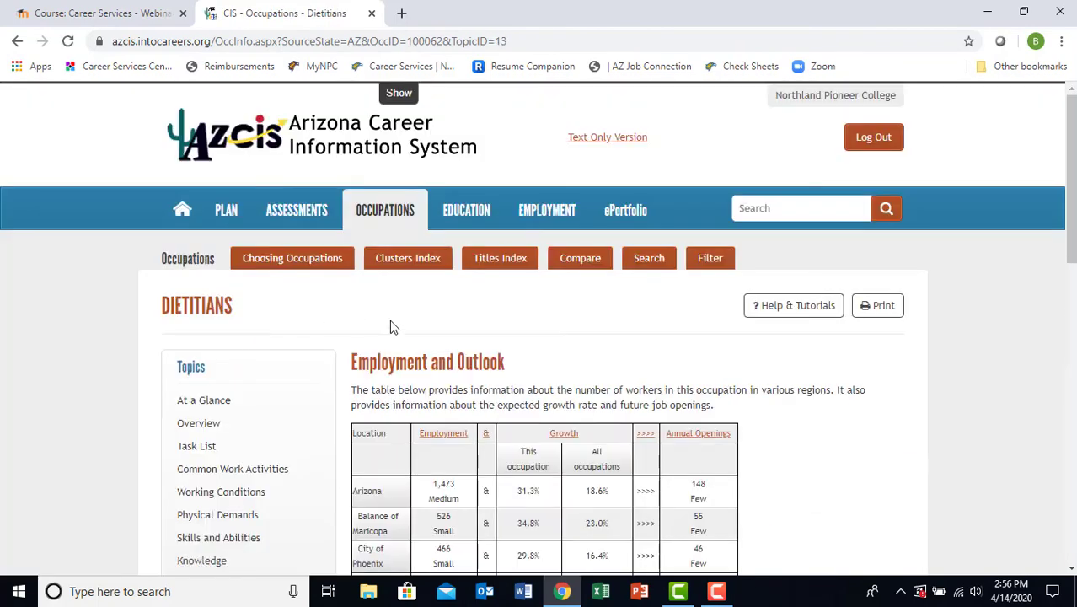
scroll(389, 320, "down", 4)
scroll(570, 285, "up", 1)
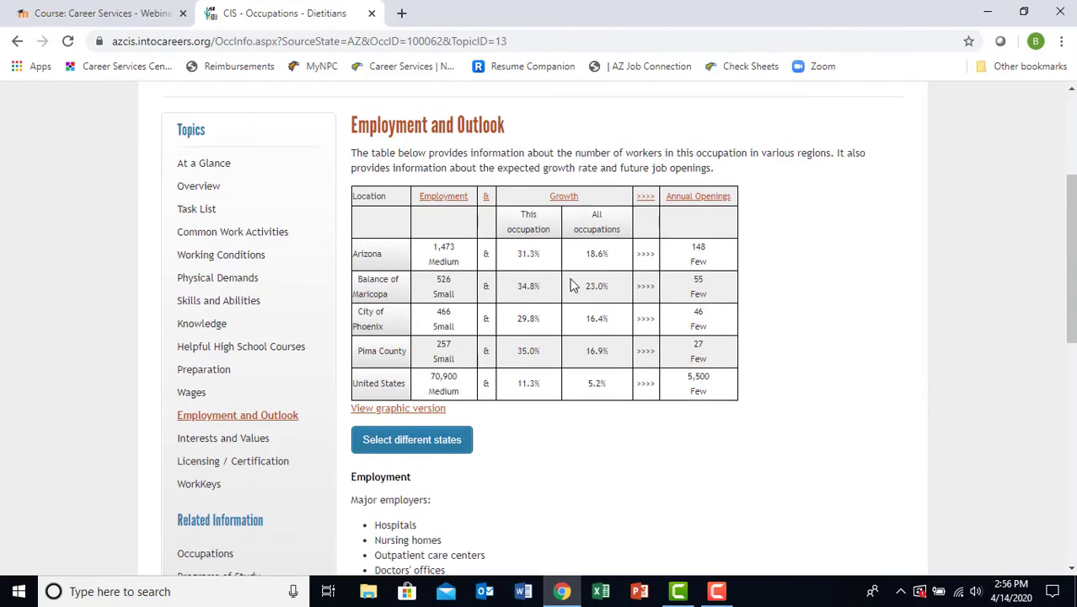
scroll(455, 320, "up", 1)
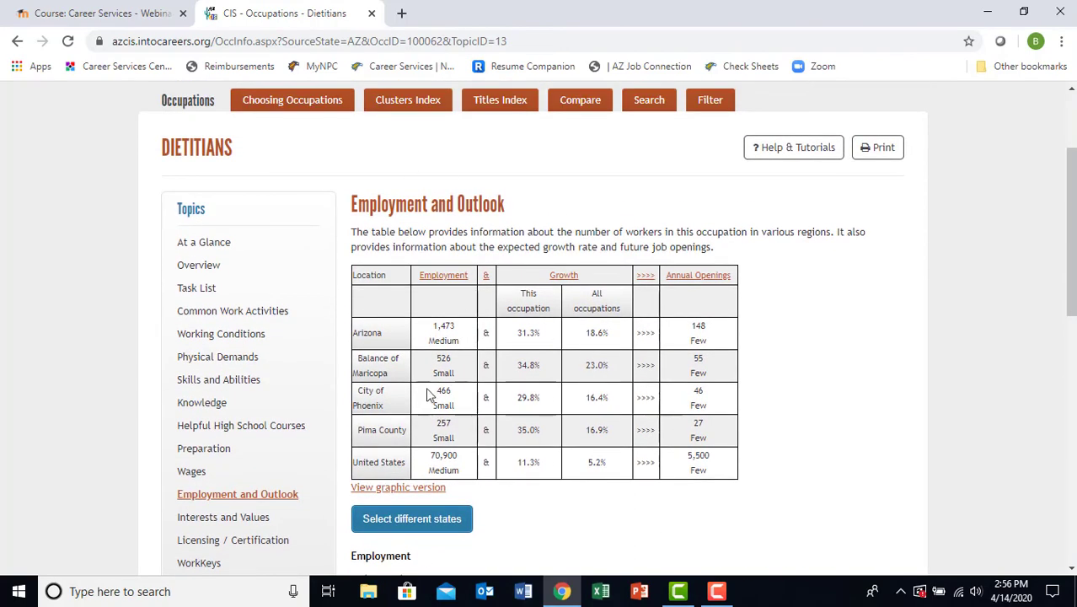
scroll(425, 386, "down", 2)
scroll(424, 386, "down", 2)
Display the range of assessments available in AzCIS
scroll(434, 405, "up", 6)
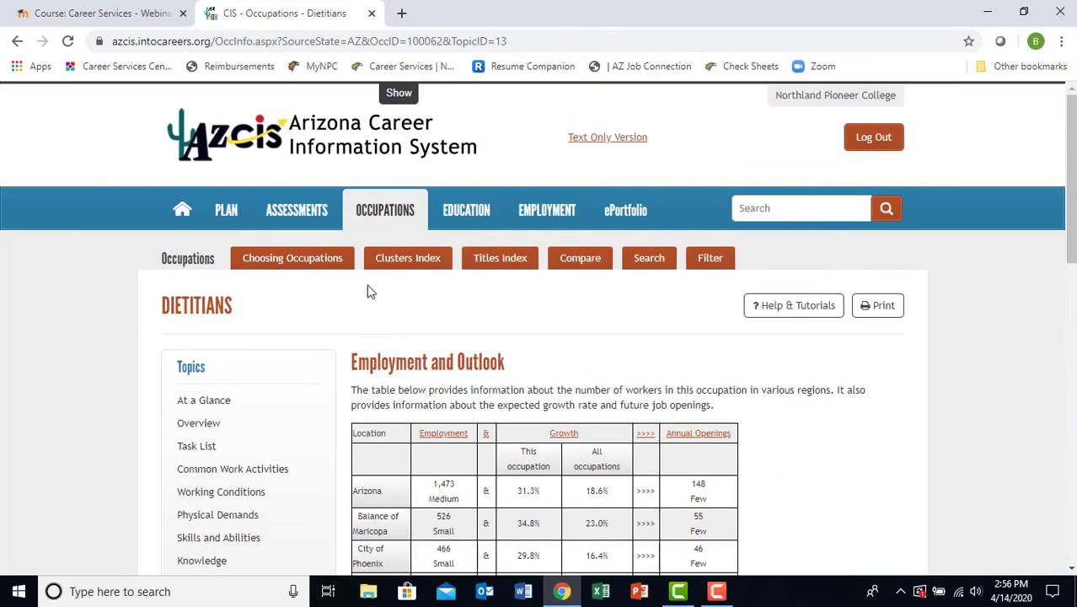
mouse_move(305, 216)
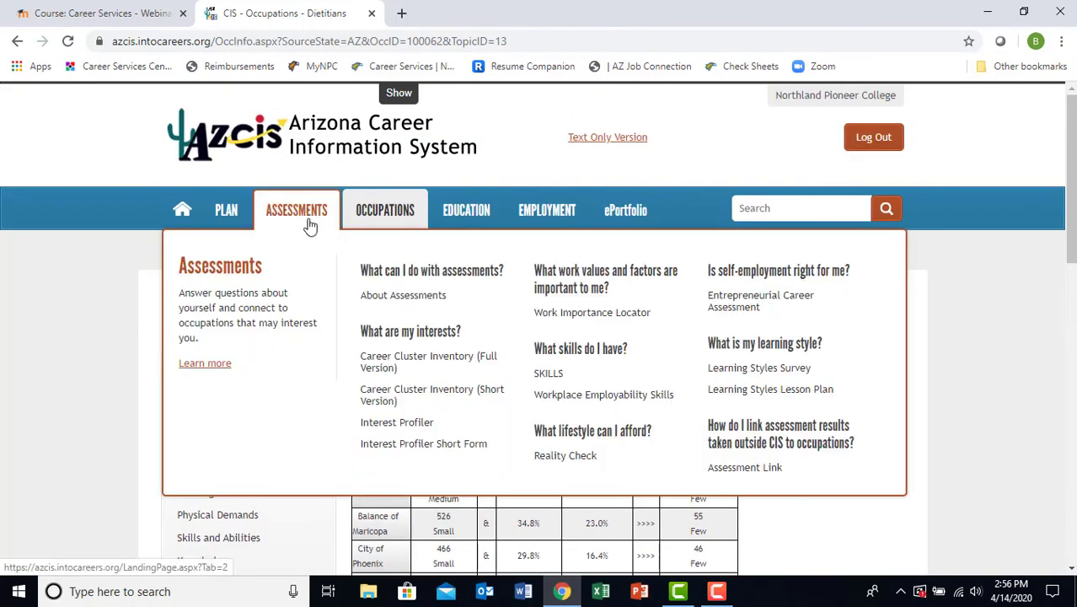